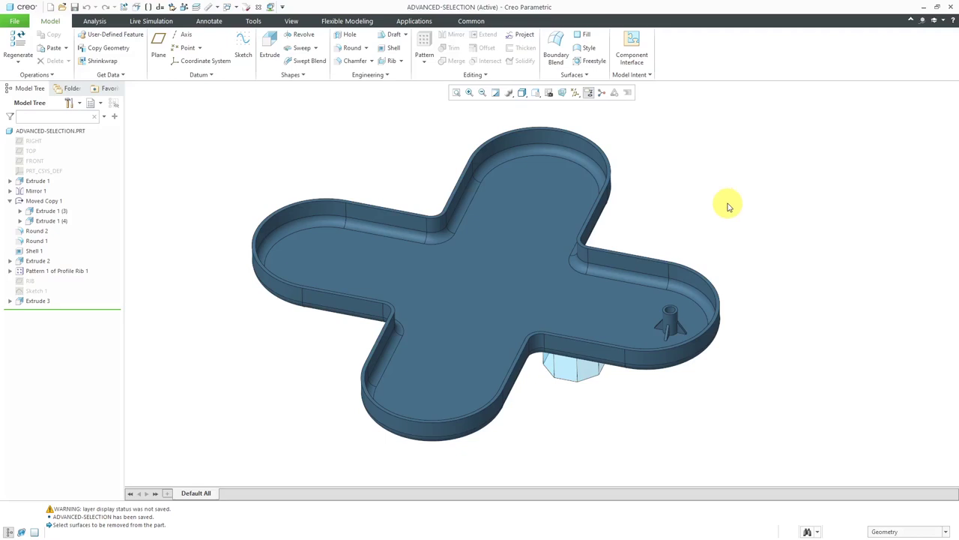
# Inspect the reference collectors of the Copy Geometry feature and cancel it.
pyautogui.click(126, 50)
pyautogui.click(81, 75)
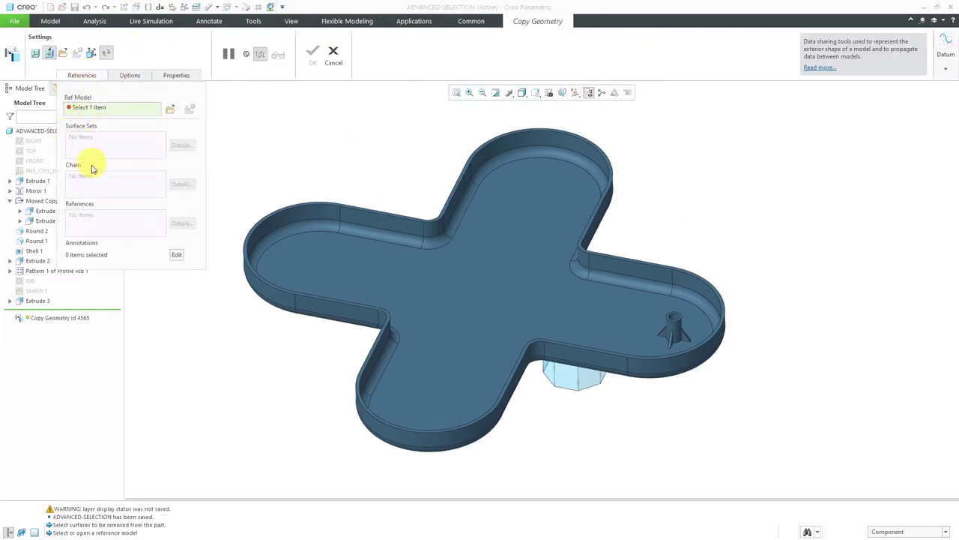
pyautogui.click(333, 54)
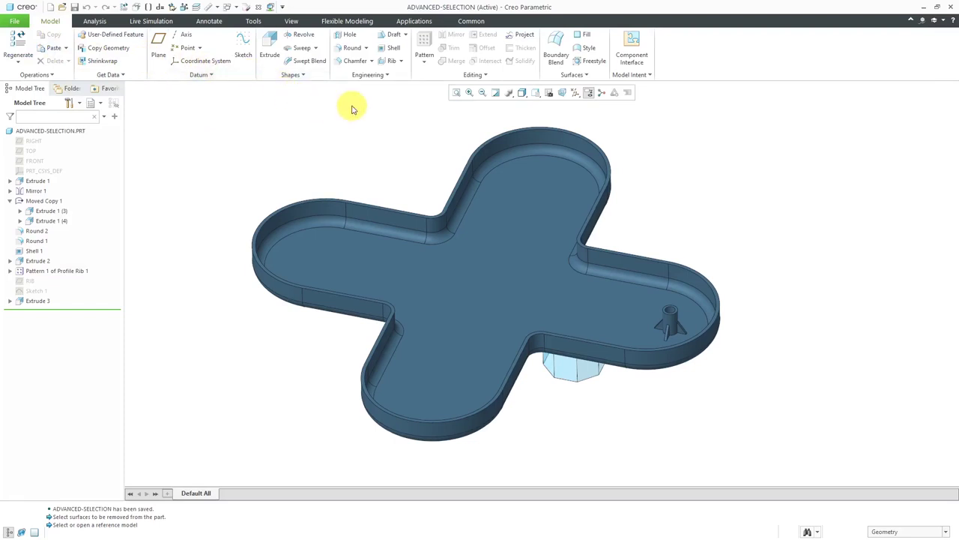
# Inspect the excluded-surfaces options of the Shell feature and cancel it.
pyautogui.click(392, 48)
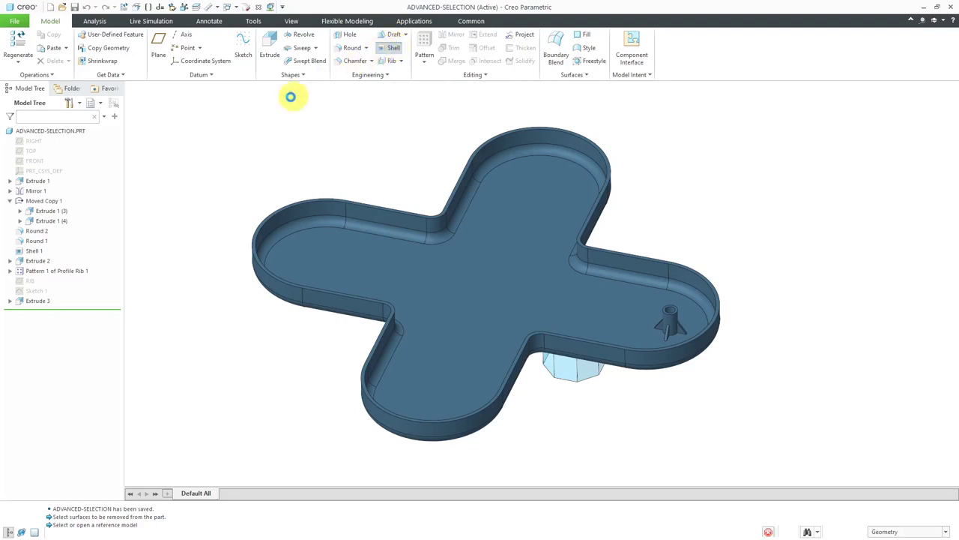
pyautogui.click(130, 75)
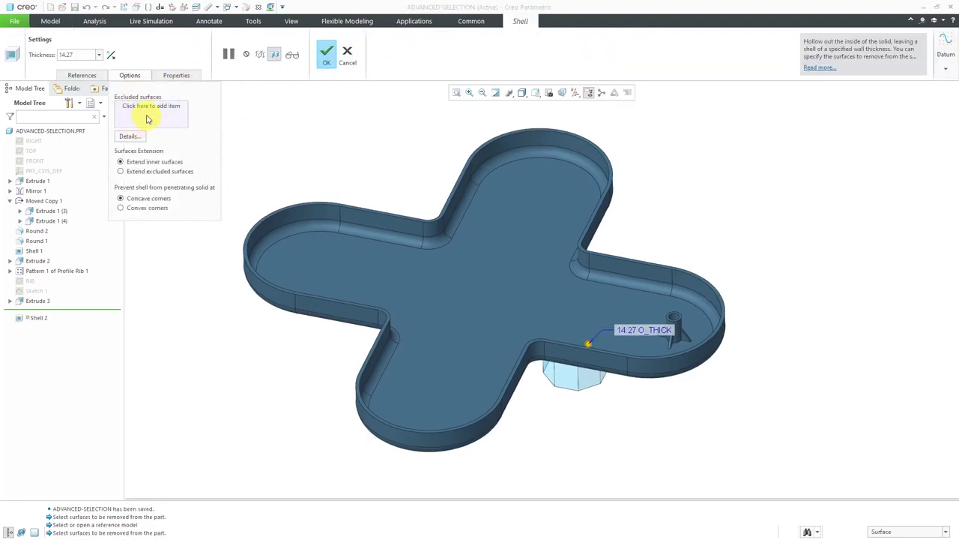
pyautogui.click(349, 64)
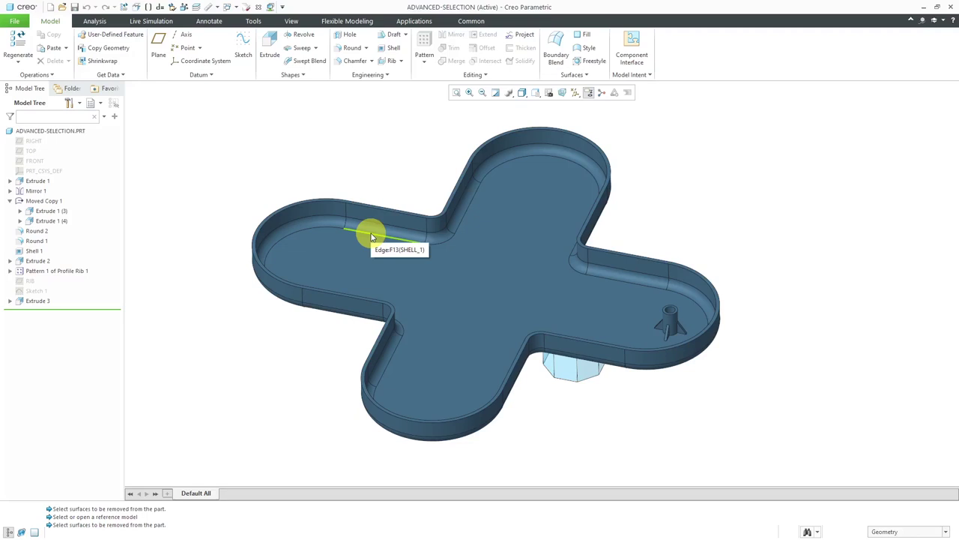
# Select several individual inner edges of the tray, drop one vertical wall edge from the set, and clear the selection.
pyautogui.click(372, 237)
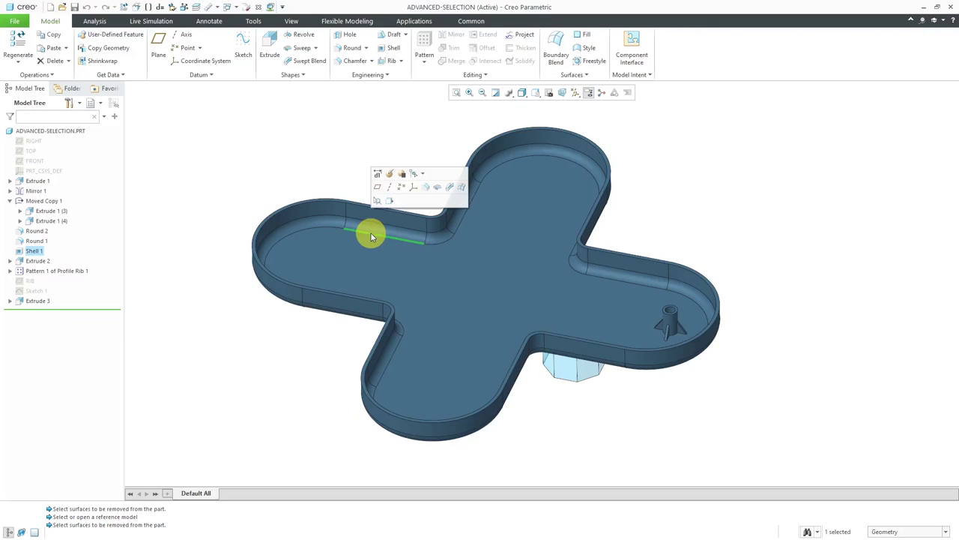
pyautogui.keyDown('ctrl'); pyautogui.click(437, 248); pyautogui.keyUp('ctrl')
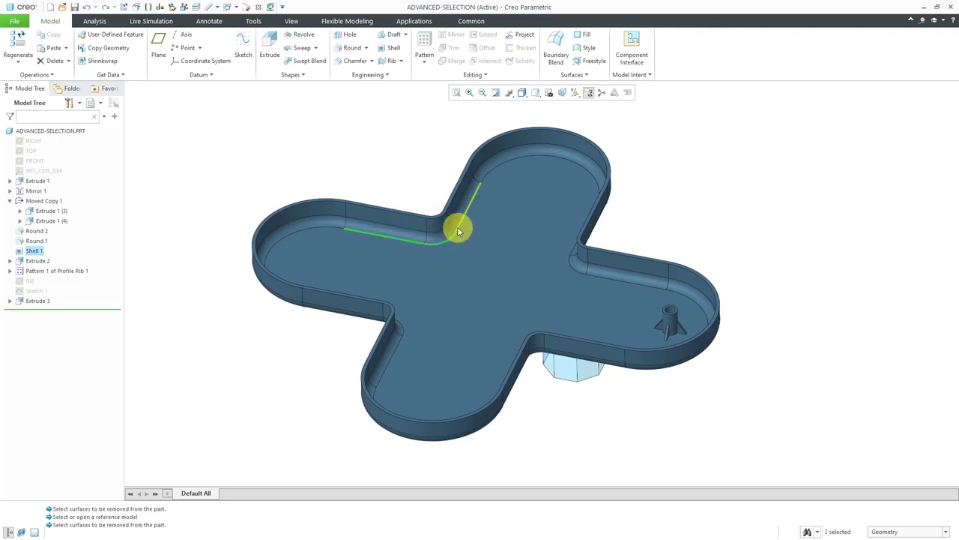
pyautogui.keyDown('ctrl'); pyautogui.click(459, 230); pyautogui.keyUp('ctrl')
pyautogui.keyDown('ctrl'); pyautogui.click(350, 214); pyautogui.keyUp('ctrl')
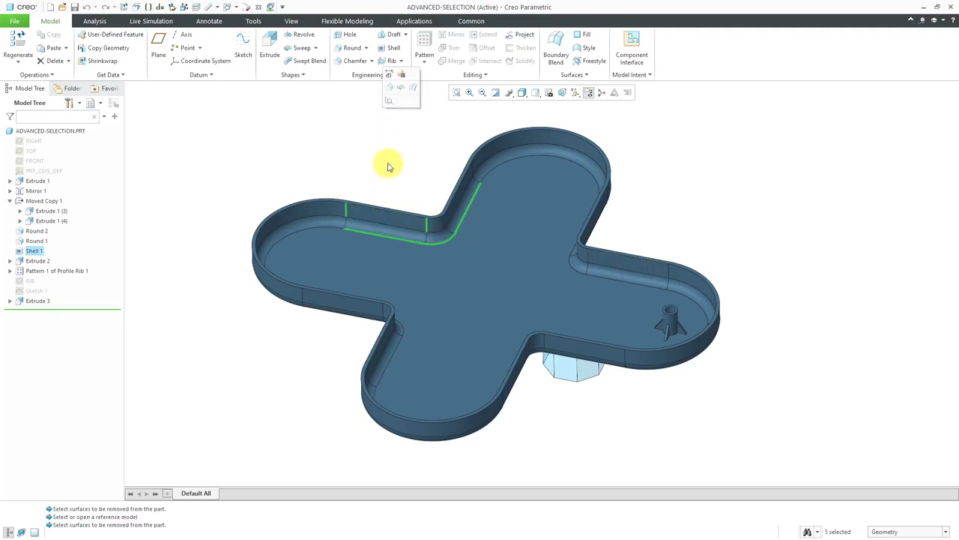
pyautogui.keyDown('ctrl'); pyautogui.click(347, 213); pyautogui.keyUp('ctrl')
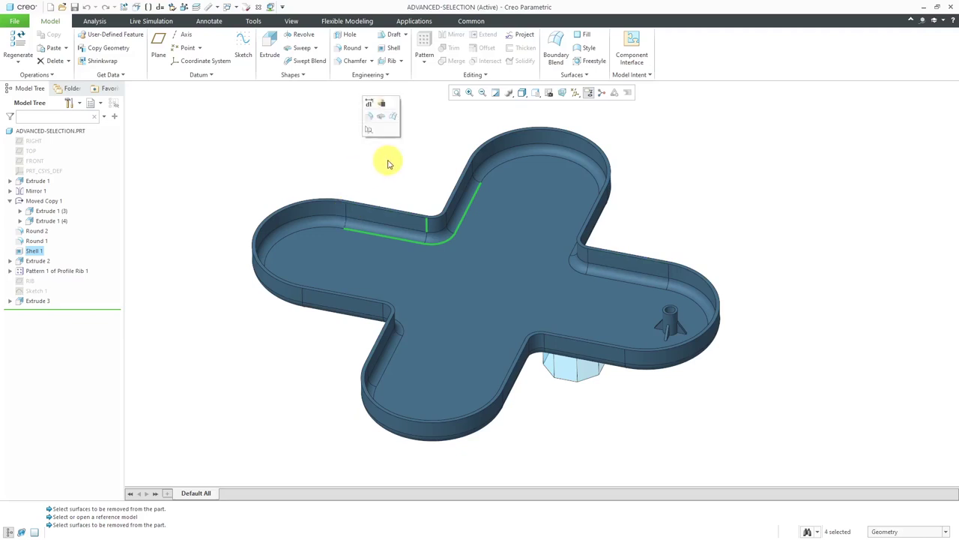
pyautogui.click(388, 164)
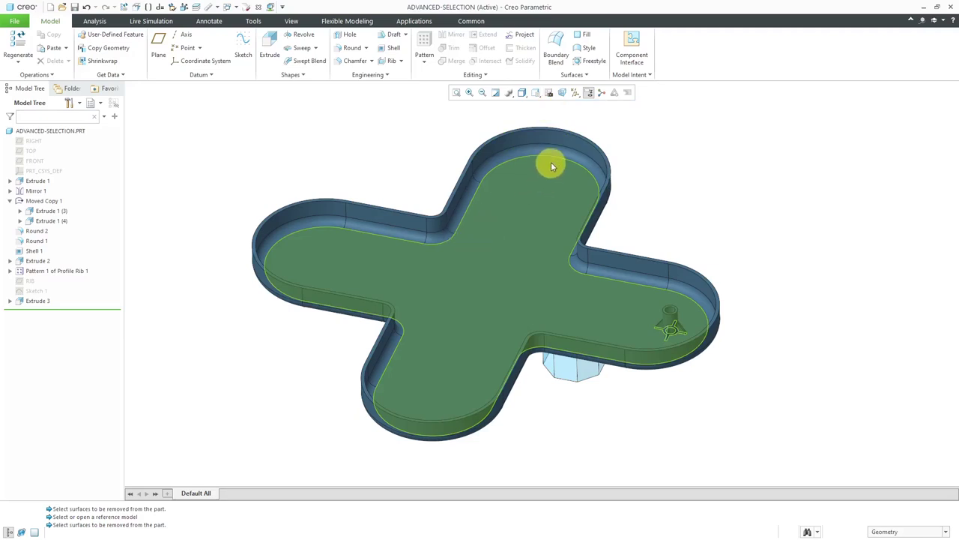
# Build a One-by-one chain of adjacent floor edges, starting at the upper arm's arc and continuing around the left arm, and clear it.
pyautogui.scroll(-2, 551, 160)
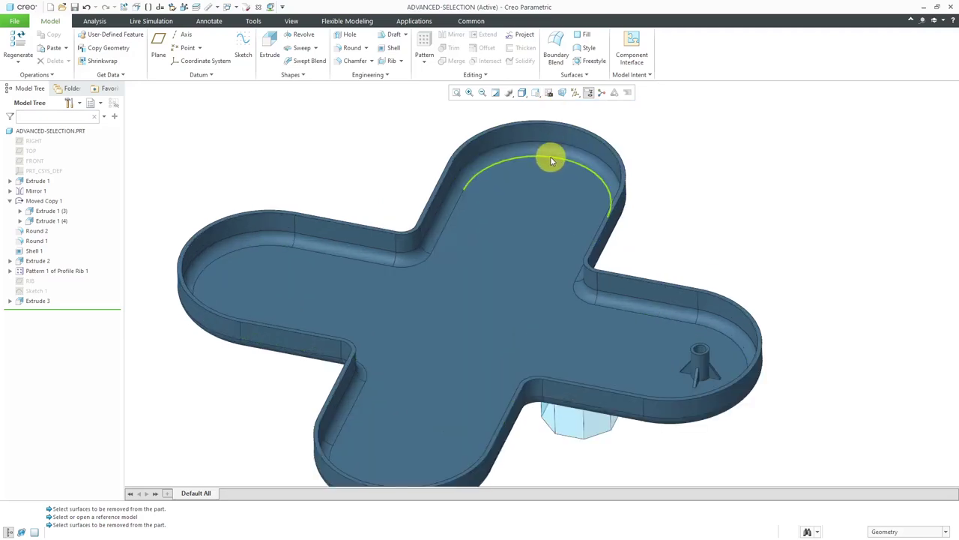
pyautogui.click(551, 160)
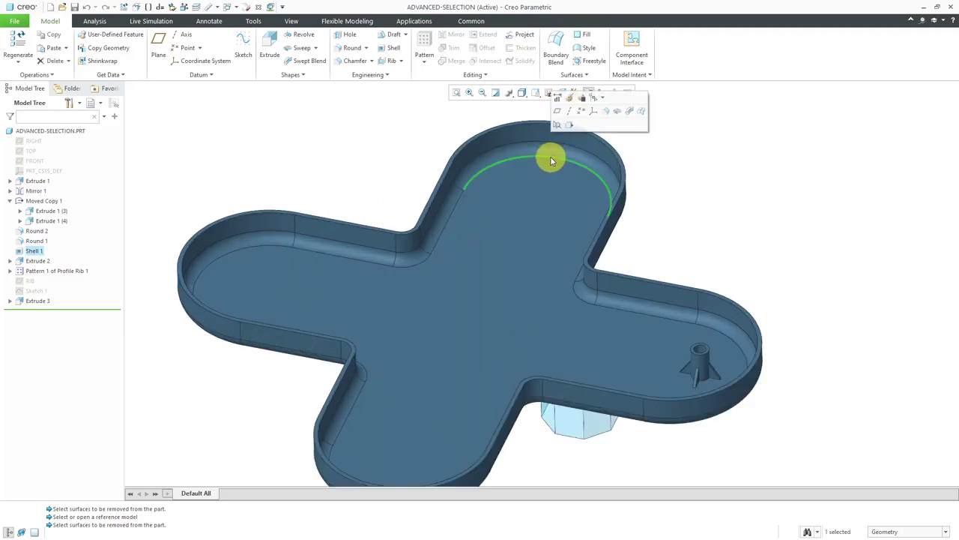
pyautogui.keyDown('shift'); pyautogui.click(455, 212); pyautogui.keyUp('shift')
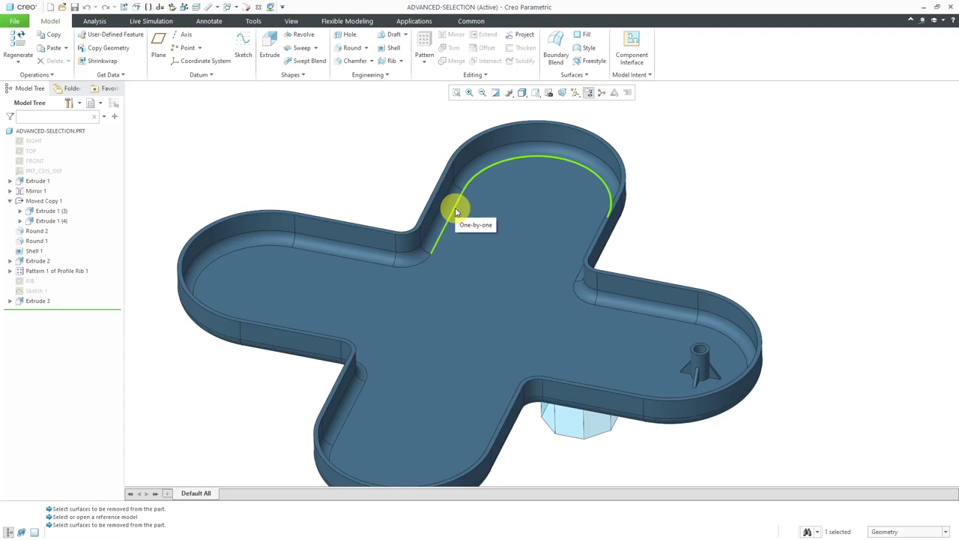
pyautogui.keyDown('shift'); pyautogui.click(422, 268); pyautogui.keyUp('shift')
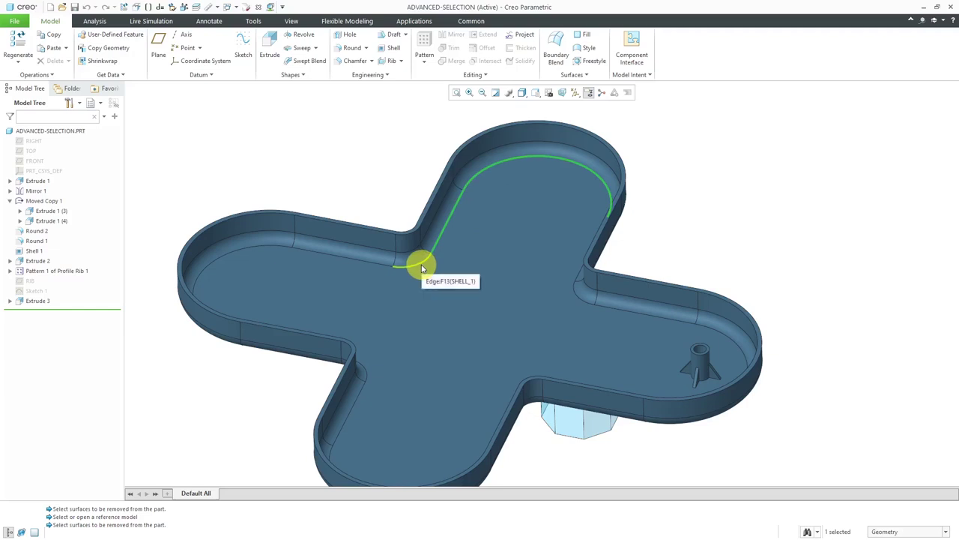
pyautogui.keyDown('shift'); pyautogui.click(339, 259); pyautogui.keyUp('shift')
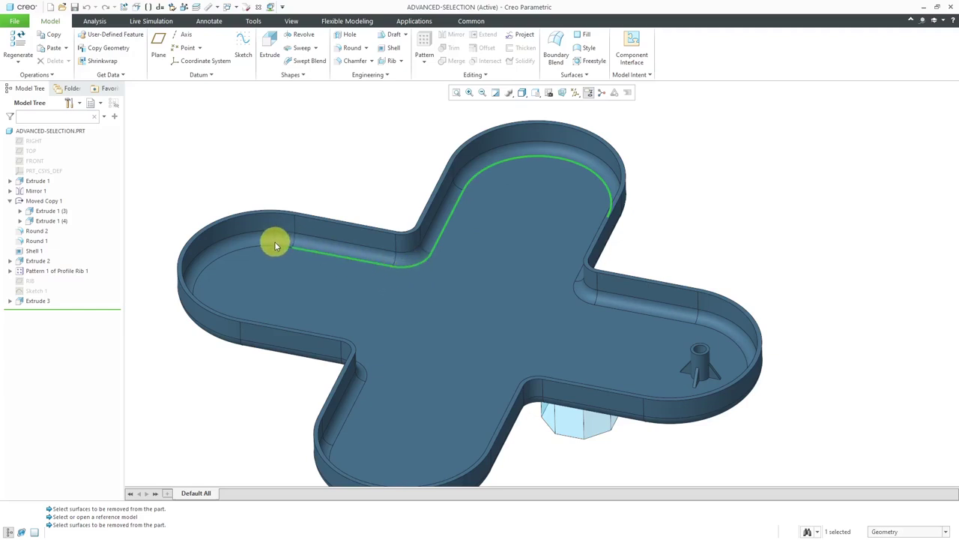
pyautogui.keyDown('shift'); pyautogui.click(273, 243); pyautogui.keyUp('shift')
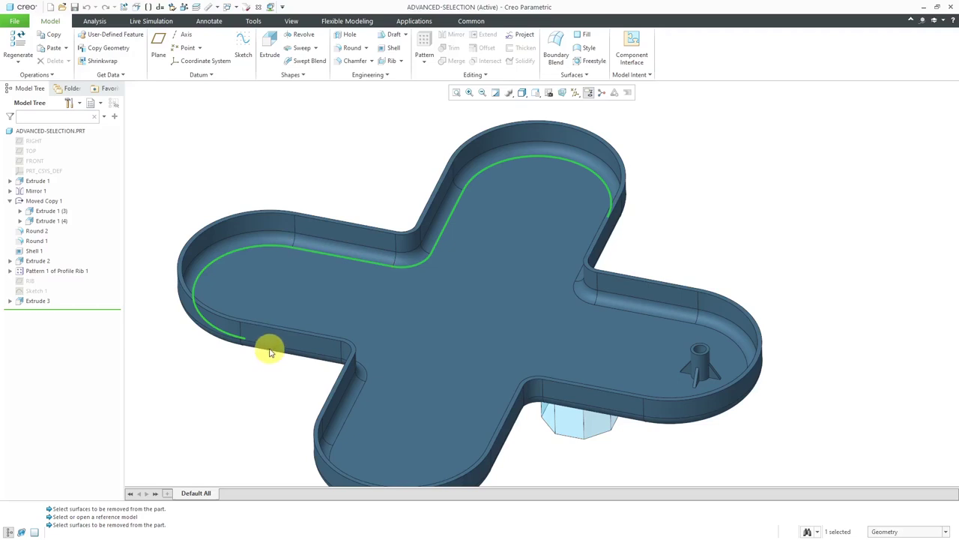
pyautogui.click(356, 318)
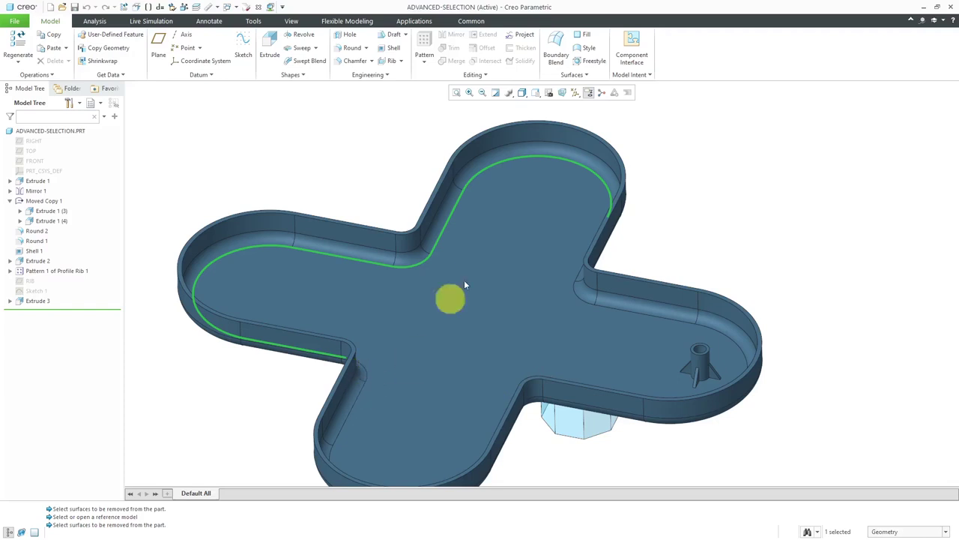
pyautogui.click(686, 131)
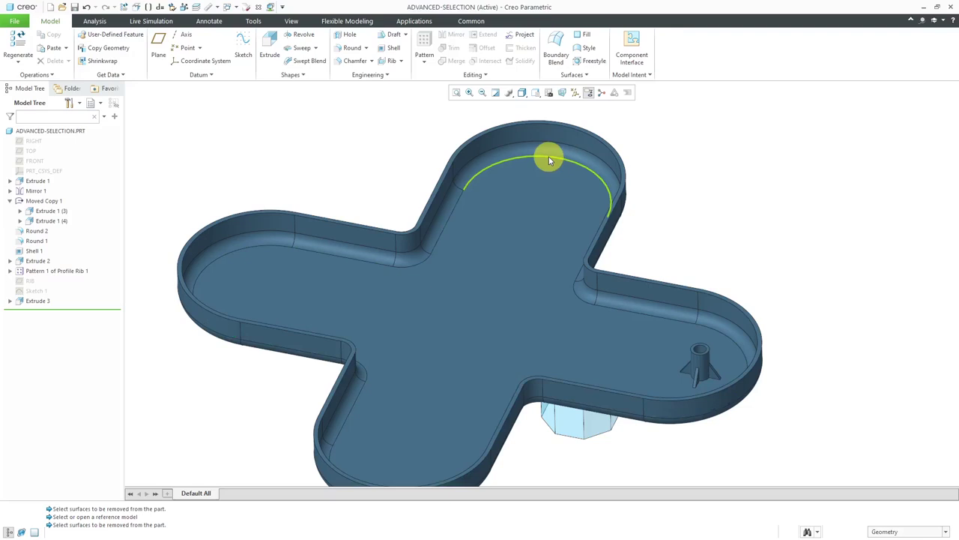
# Select the Surface loop chain around the tray's inner floor, anchored on the upper arm's arc edge.
pyautogui.click(549, 162)
pyautogui.keyDown('shift'); pyautogui.click(462, 200); pyautogui.keyUp('shift')
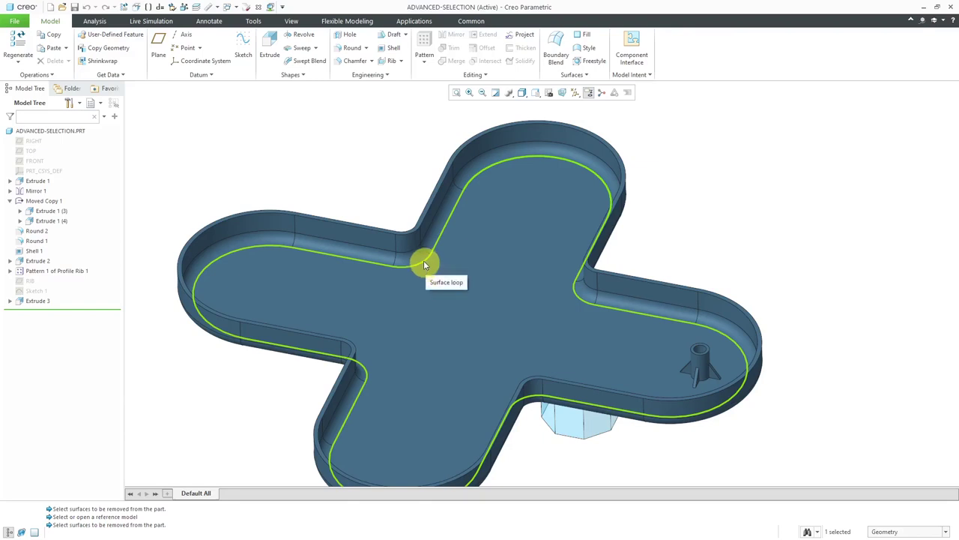
pyautogui.click(455, 217)
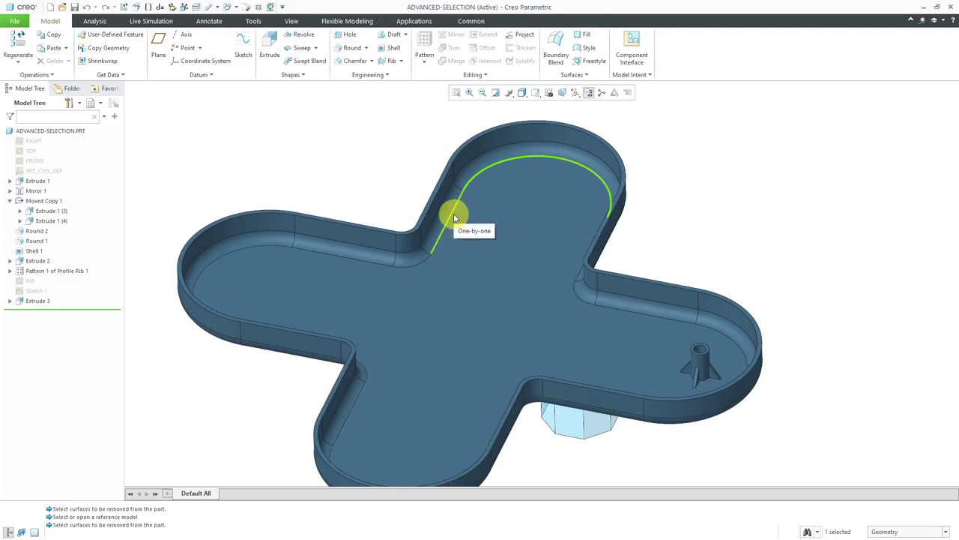
pyautogui.keyDown('shift'); pyautogui.click(455, 218); pyautogui.keyUp('shift')
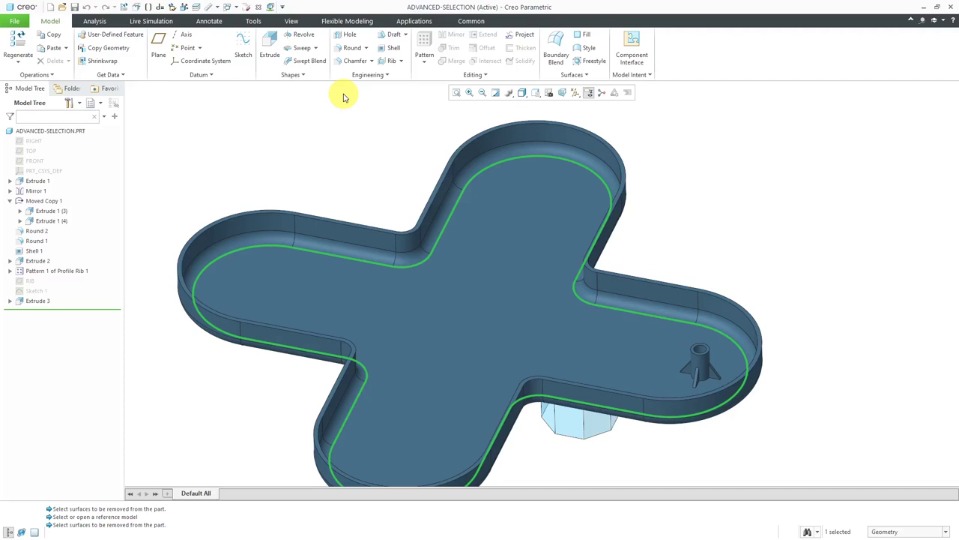
# Select the Boundary chain around the open upper rim of the octagonal surface on the tray's underside.
pyautogui.scroll(2, 419, 188)
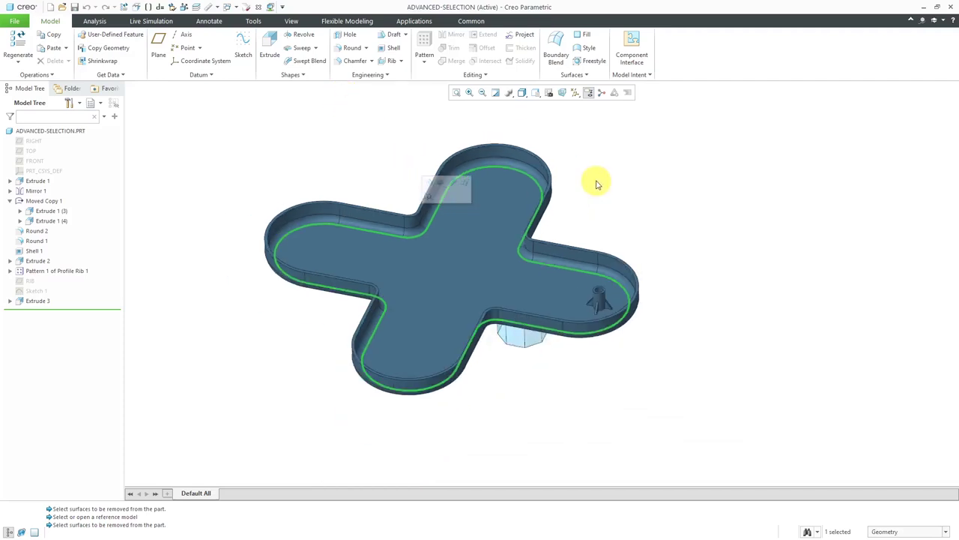
pyautogui.moveTo(515, 165)
pyautogui.mouseDown(button='middle')
pyautogui.moveTo(530, 317)
pyautogui.moveTo(555, 92)
pyautogui.moveTo(525, 203)
pyautogui.moveTo(568, 214)
pyautogui.moveTo(549, 200)
pyautogui.moveTo(552, 208)
pyautogui.mouseUp(button='middle')
pyautogui.scroll(-2, 479, 220)
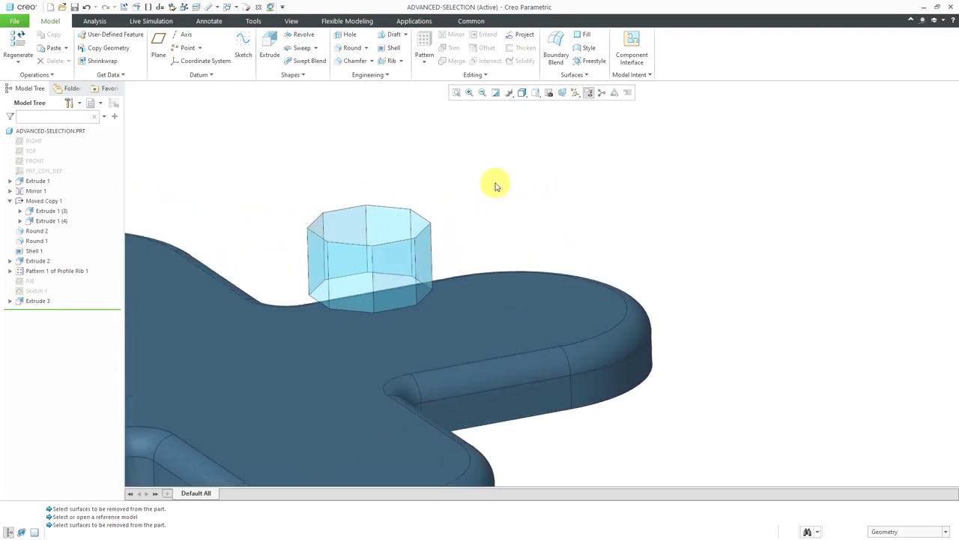
pyautogui.click(354, 248)
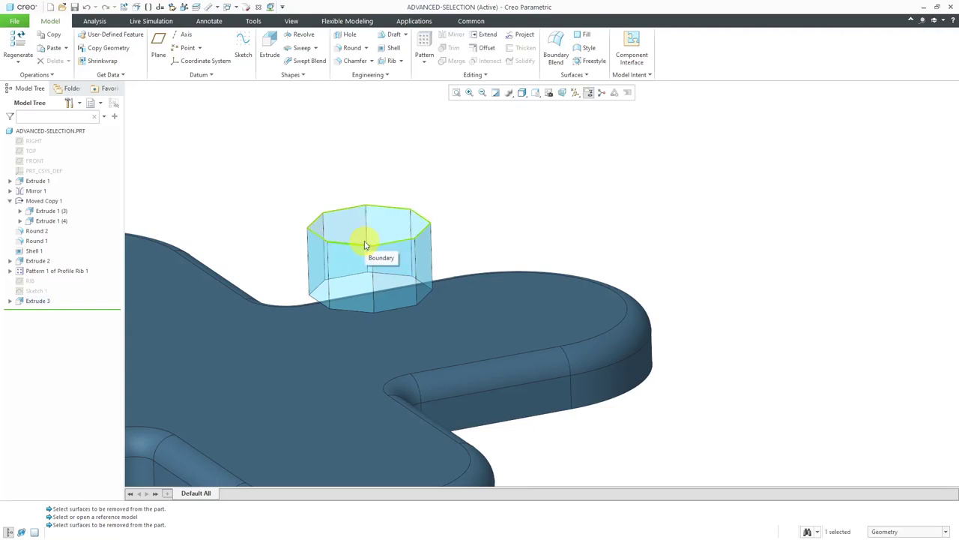
pyautogui.click(365, 244)
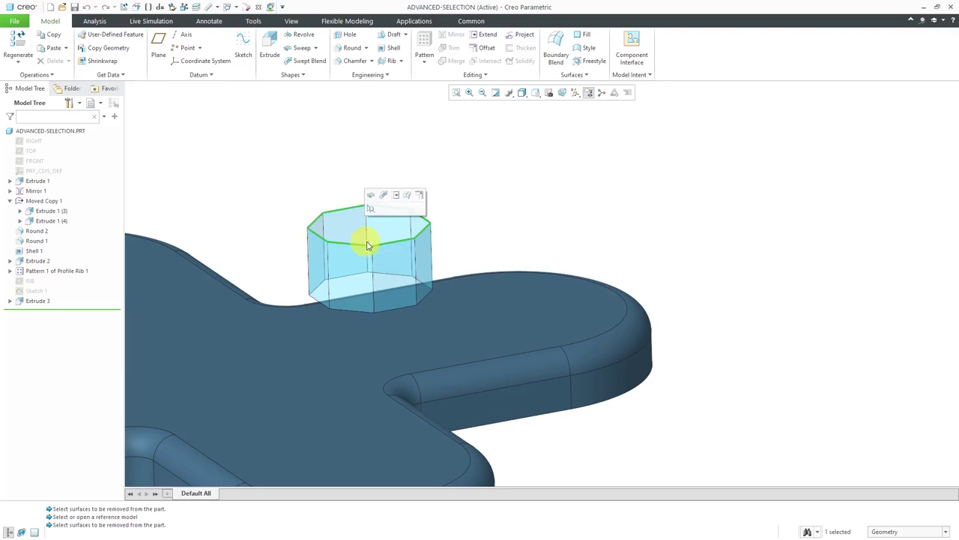
# Select the inner floor's Surface loop by combining its arc edge with the floor face, and clear the selection.
pyautogui.moveTo(511, 198)
pyautogui.mouseDown(button='middle')
pyautogui.moveTo(530, 198)
pyautogui.moveTo(509, 199)
pyautogui.mouseUp(button='middle')
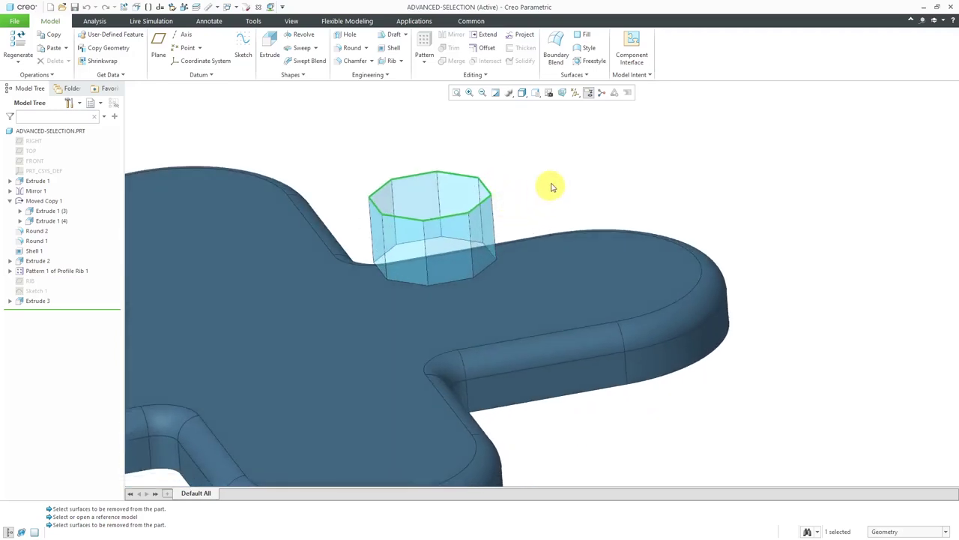
pyautogui.scroll(-2, 554, 180)
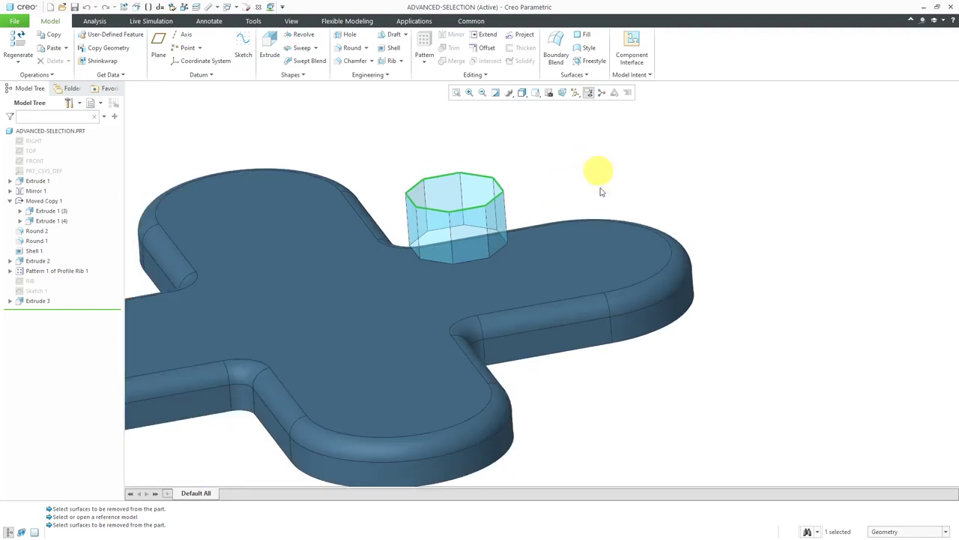
pyautogui.scroll(-3, 497, 312)
pyautogui.moveTo(466, 307); pyautogui.dragTo(454, 160, button='middle')
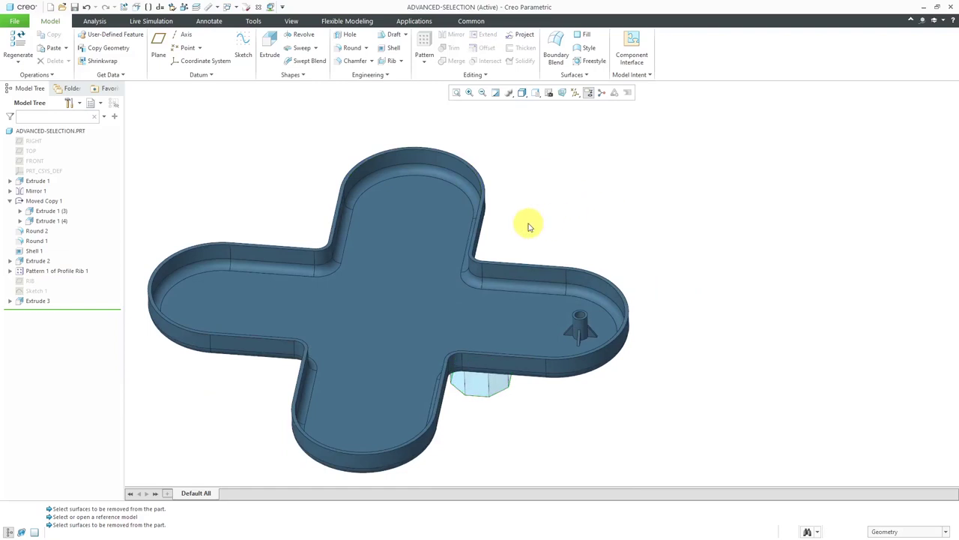
pyautogui.click(432, 181)
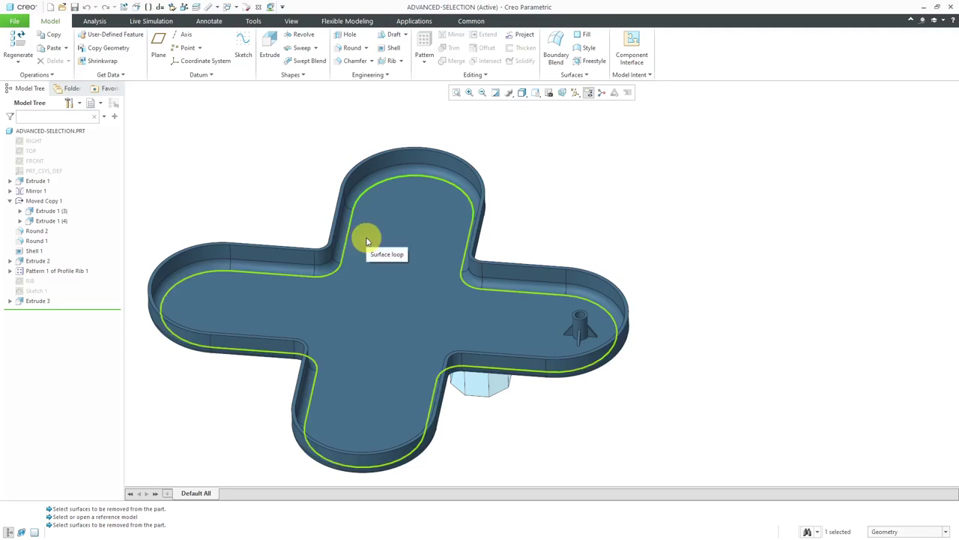
pyautogui.click(368, 241)
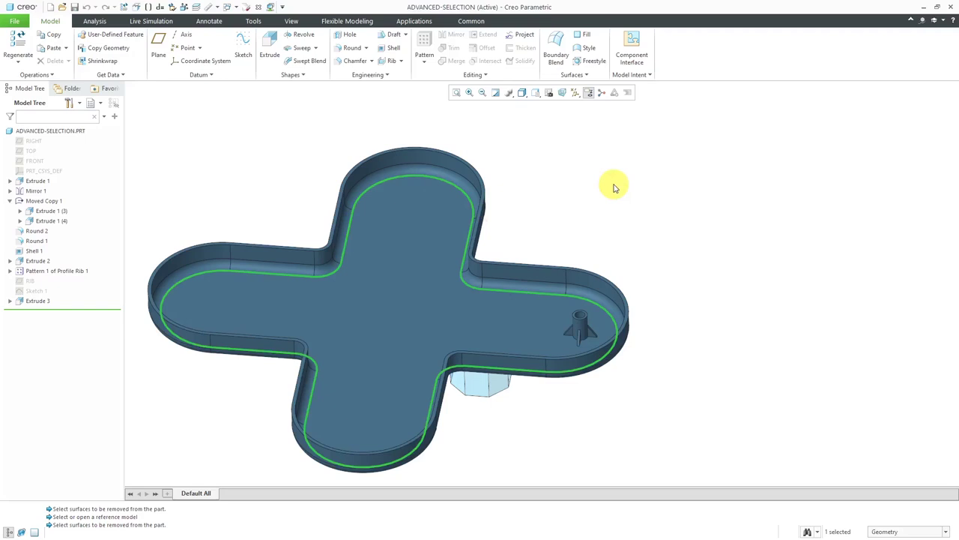
pyautogui.click(452, 317)
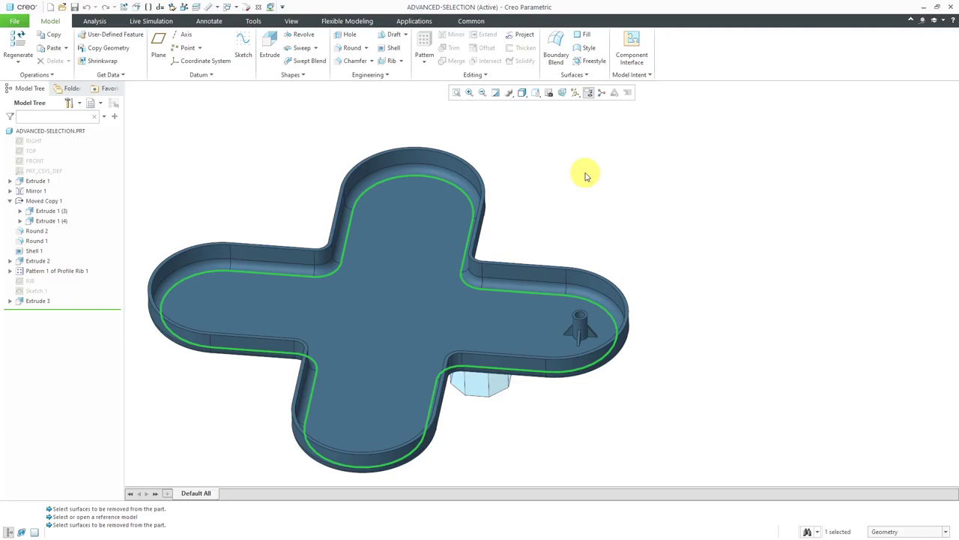
pyautogui.click(587, 176)
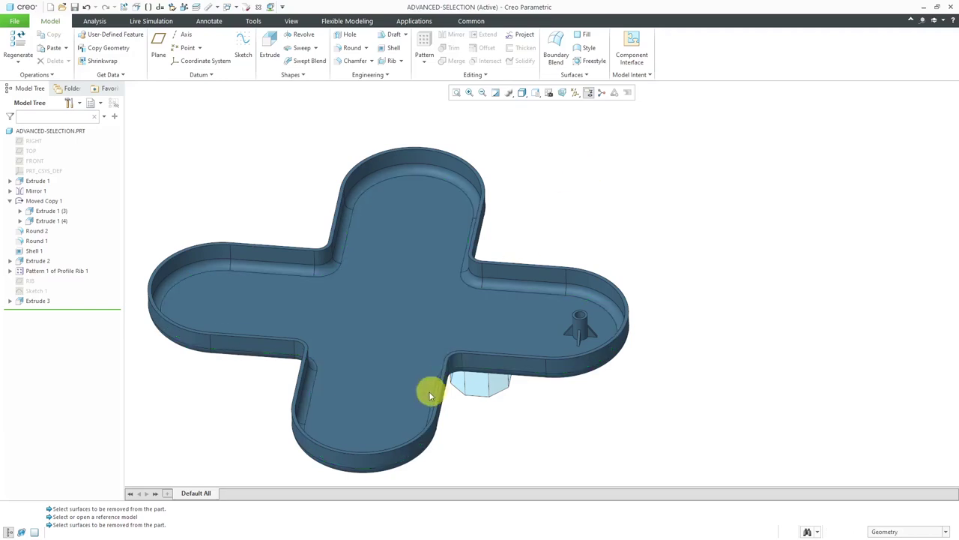
# Select the Surface loop from-to chain on the tray's underside from the left arm's arc through the upper arm to the right arm's arc, and clear it.
pyautogui.scroll(-3, 417, 332)
pyautogui.moveTo(418, 332); pyautogui.dragTo(396, 365, button='middle')
pyautogui.click(410, 355)
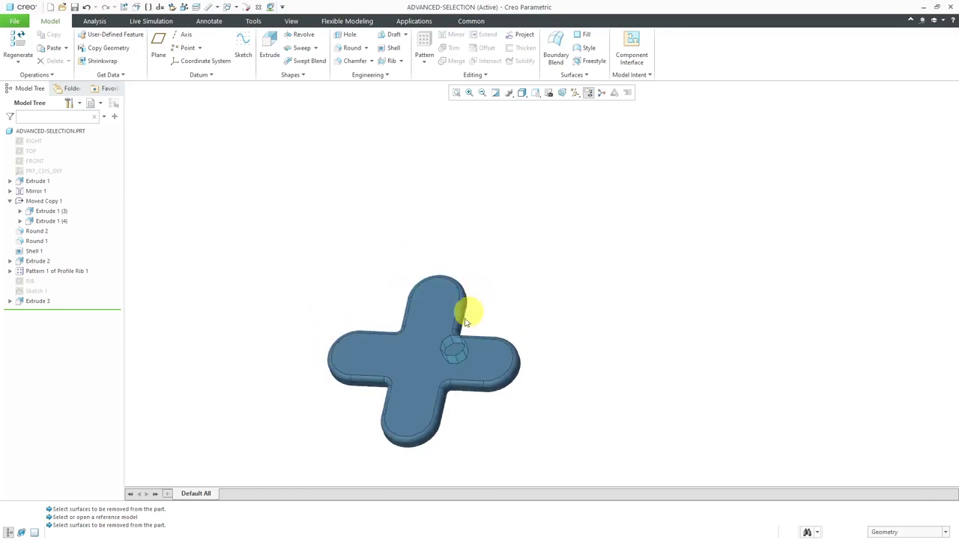
pyautogui.scroll(2, 386, 381)
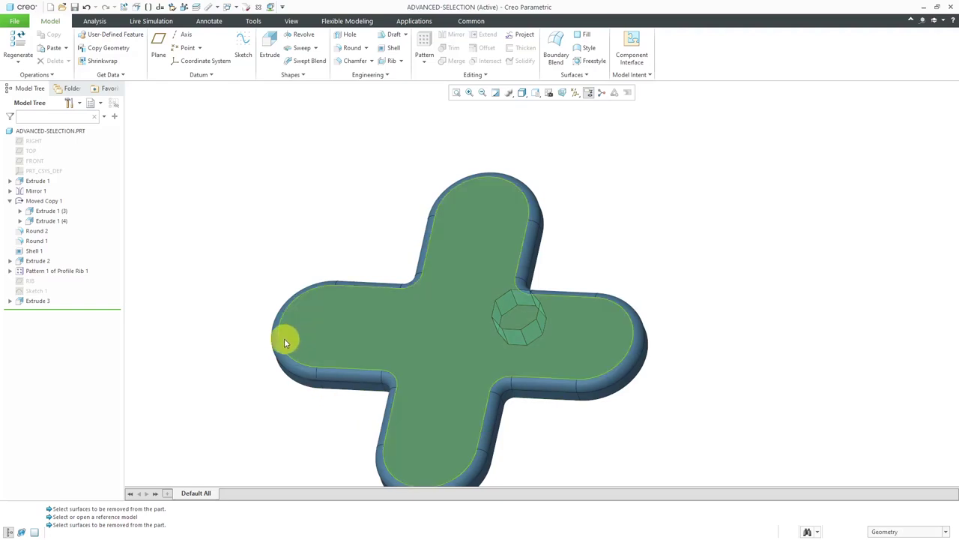
pyautogui.click(280, 339)
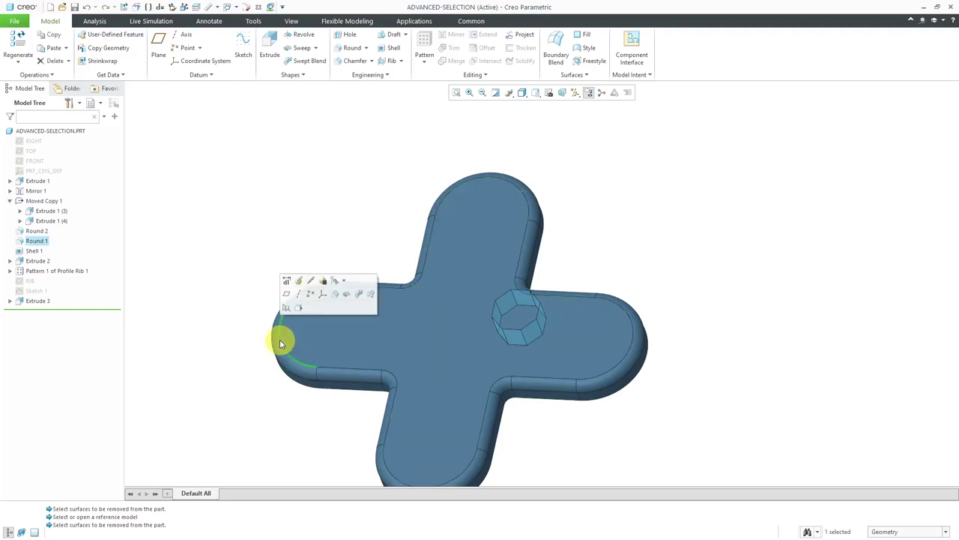
pyautogui.click(628, 340)
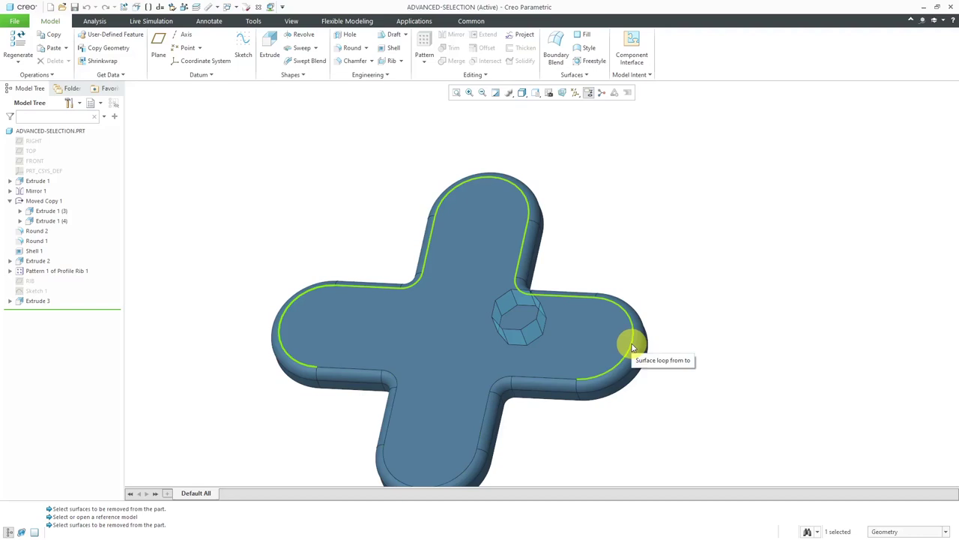
pyautogui.click(632, 346)
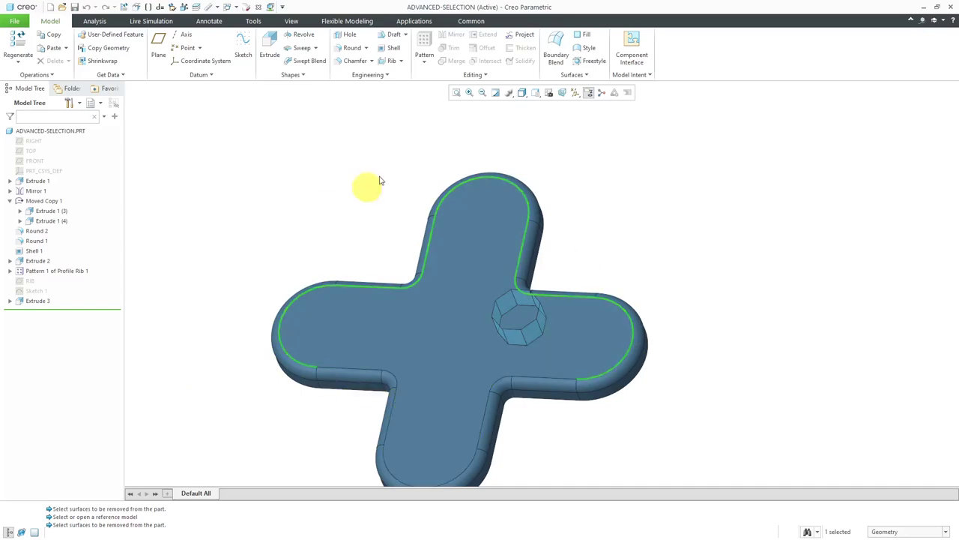
pyautogui.click(622, 168)
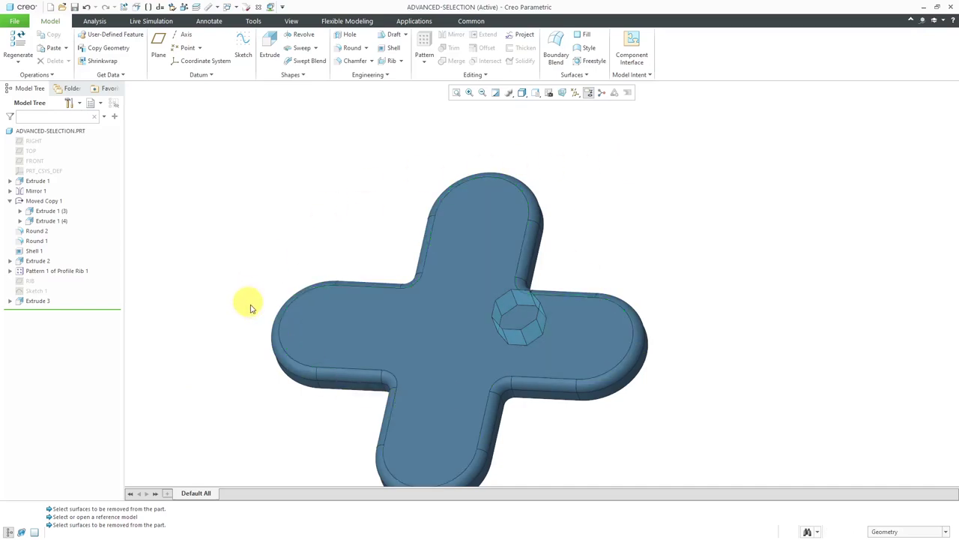
# Select the opposite Surface loop from-to chain between the left and right arm arcs, passing around the lower arm, and clear it.
pyautogui.click(287, 309)
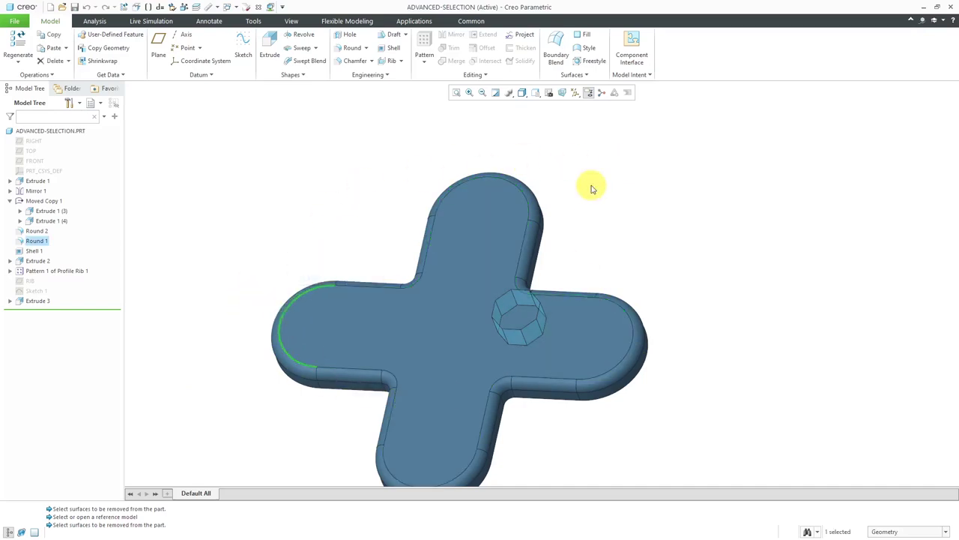
pyautogui.keyDown('shift'); pyautogui.click(633, 335); pyautogui.keyUp('shift')
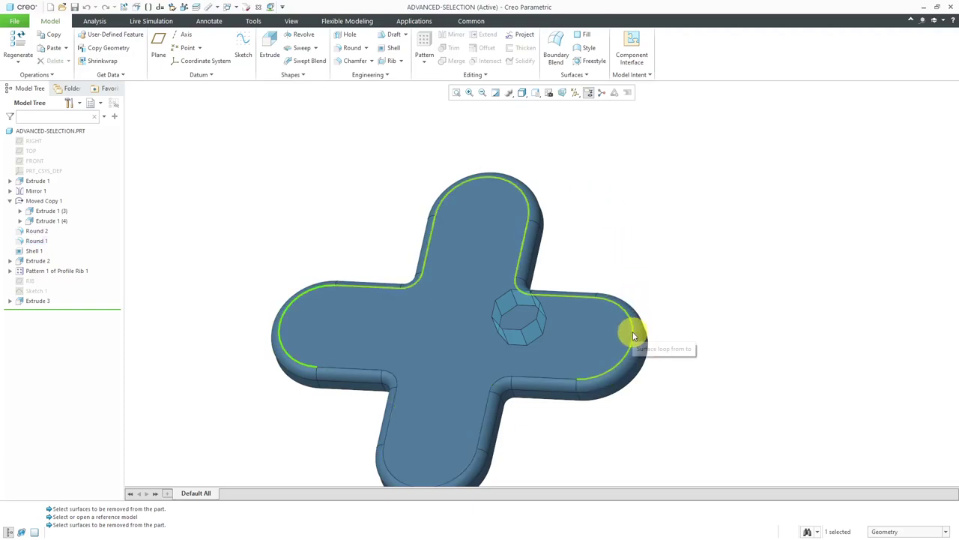
pyautogui.rightClick(633, 336)
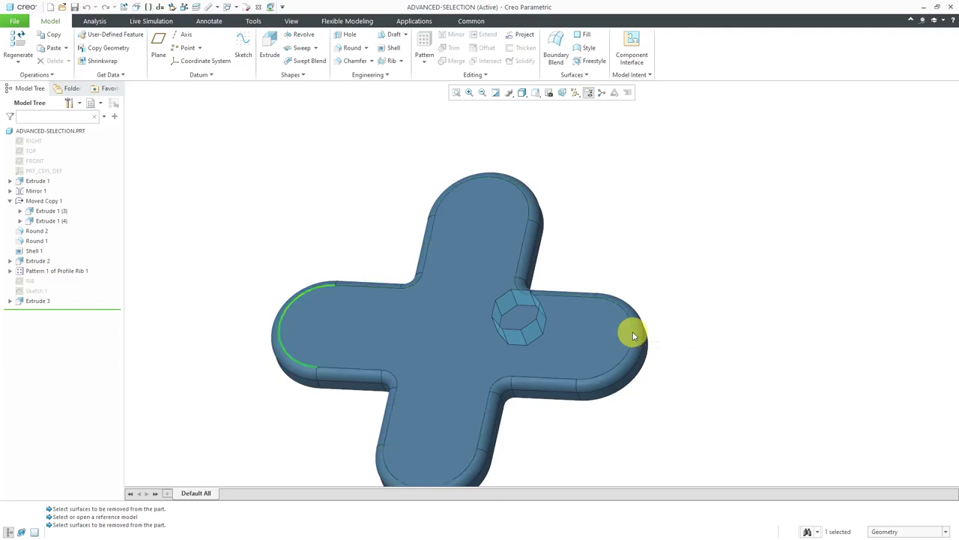
pyautogui.click(634, 336)
pyautogui.scroll(-2, 596, 208)
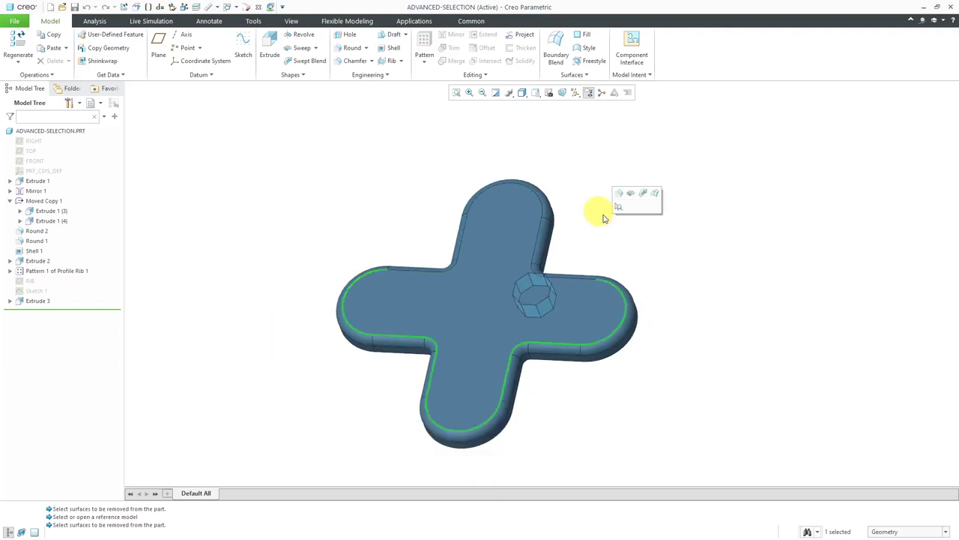
pyautogui.click(675, 239)
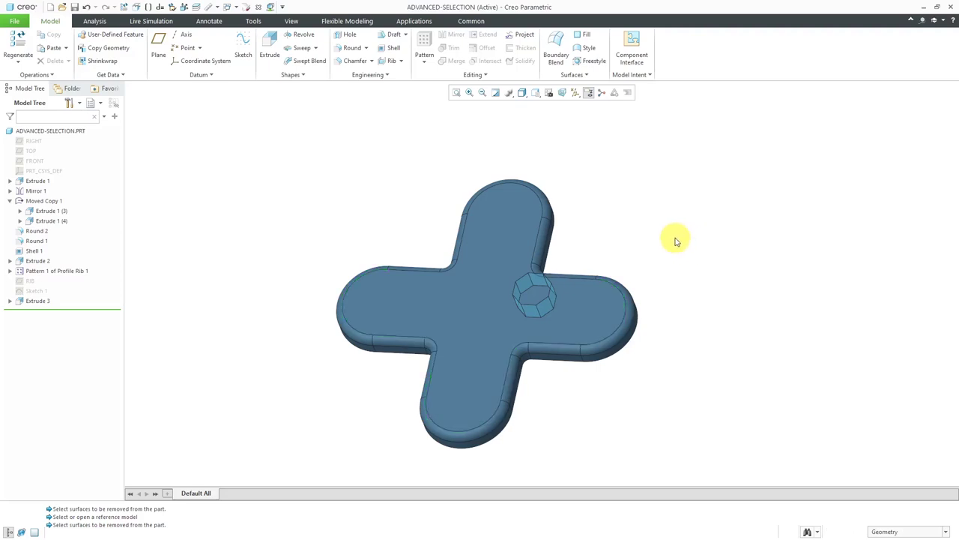
# Select four individual round surfaces: the lower arm's end, the right arm's lower side and both upper arm sides; clear the selection.
pyautogui.scroll(-3, 498, 447)
pyautogui.scroll(1, 498, 448)
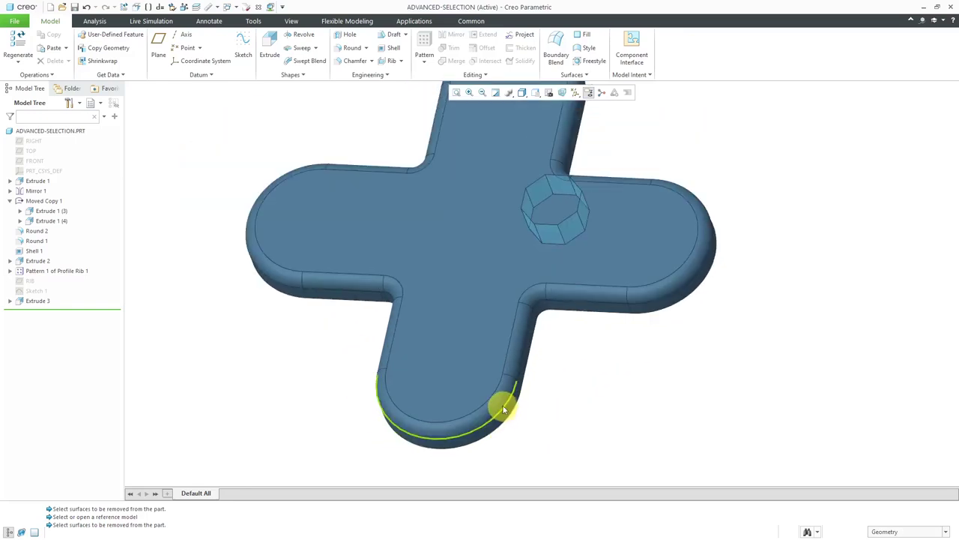
pyautogui.click(502, 405)
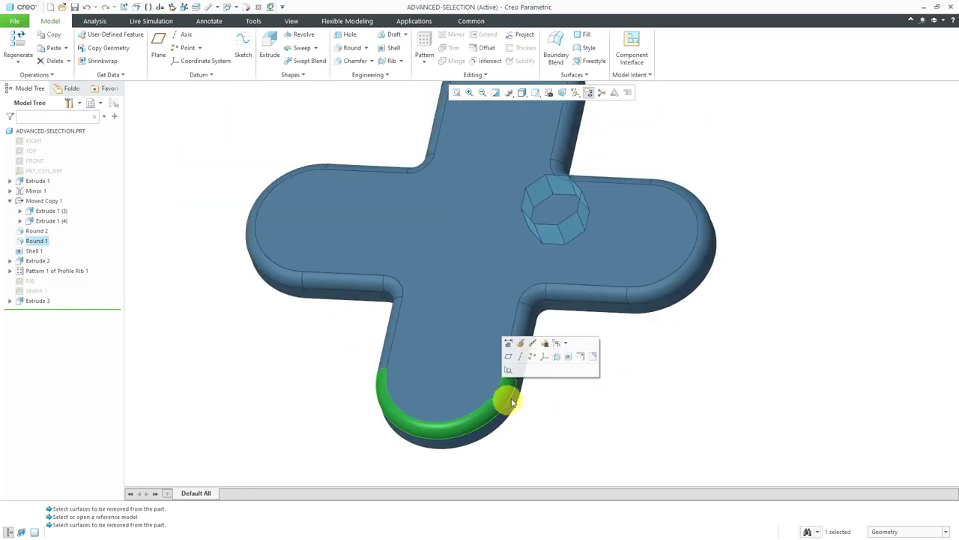
pyautogui.keyDown('ctrl'); pyautogui.click(611, 297); pyautogui.keyUp('ctrl')
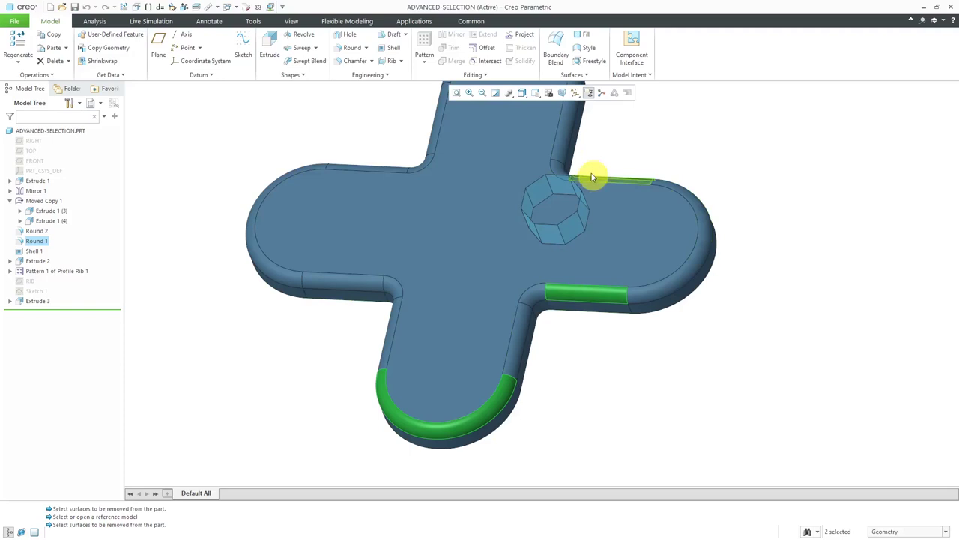
pyautogui.keyDown('ctrl'); pyautogui.click(570, 132); pyautogui.keyUp('ctrl')
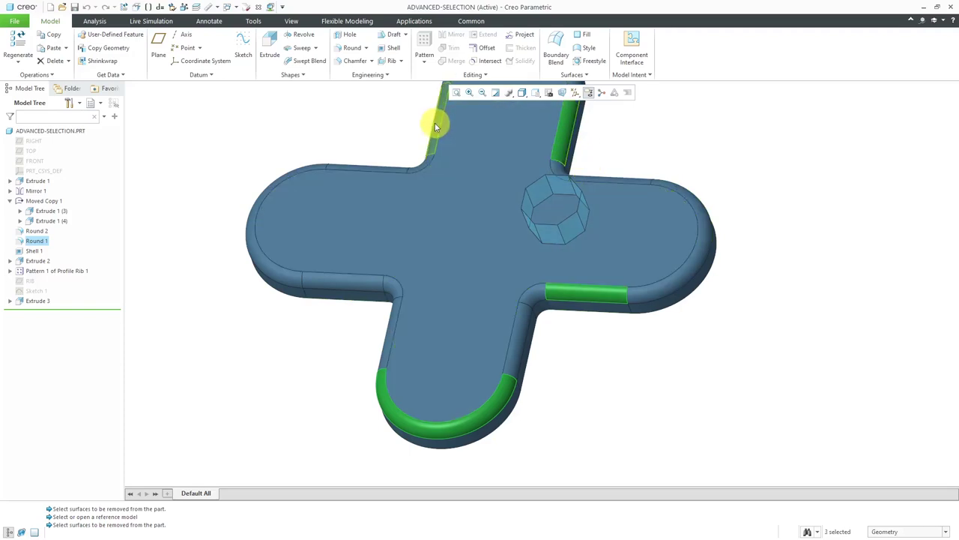
pyautogui.keyDown('ctrl'); pyautogui.click(435, 123); pyautogui.keyUp('ctrl')
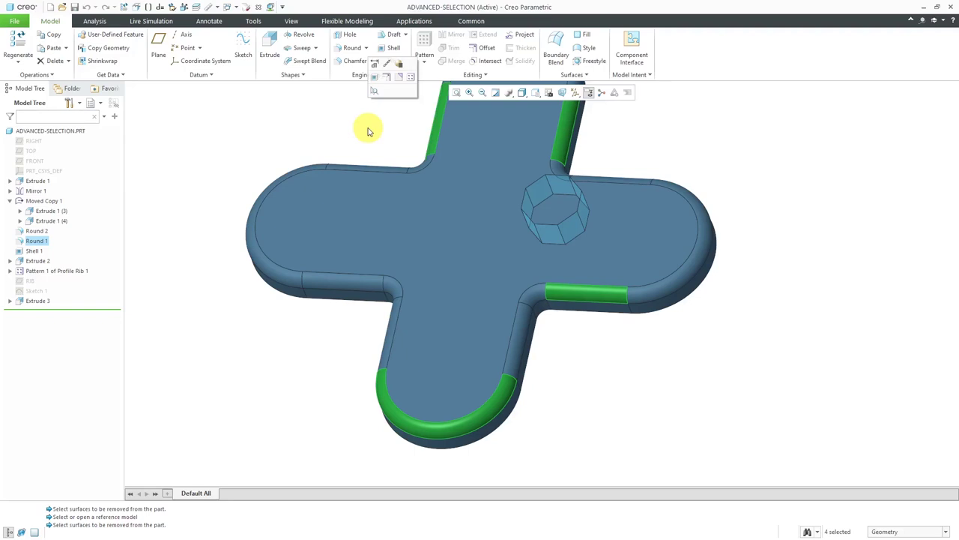
pyautogui.click(326, 135)
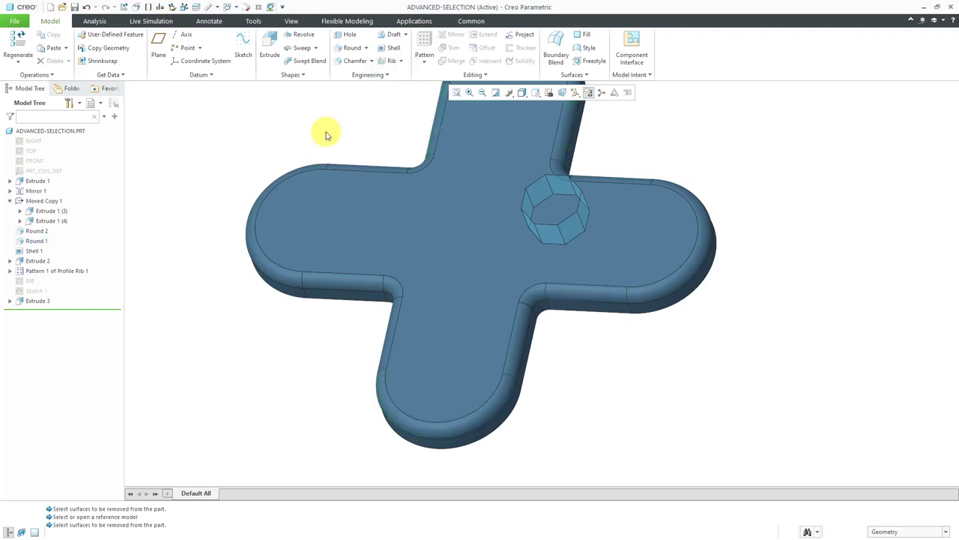
# Select all solid surfaces of the tray, starting from its flat underside face, and inspect the selection from the side.
pyautogui.click(443, 227)
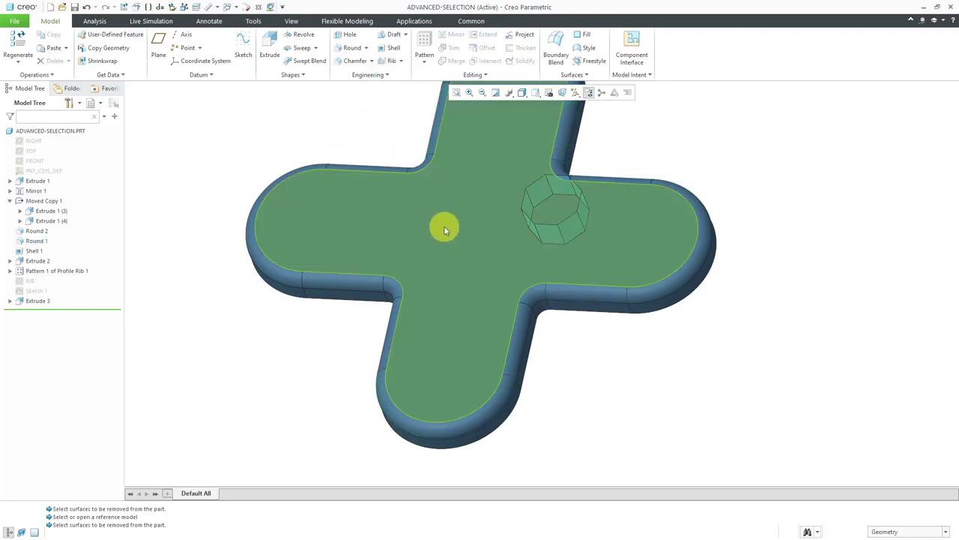
pyautogui.click(443, 226)
pyautogui.rightClick(276, 133)
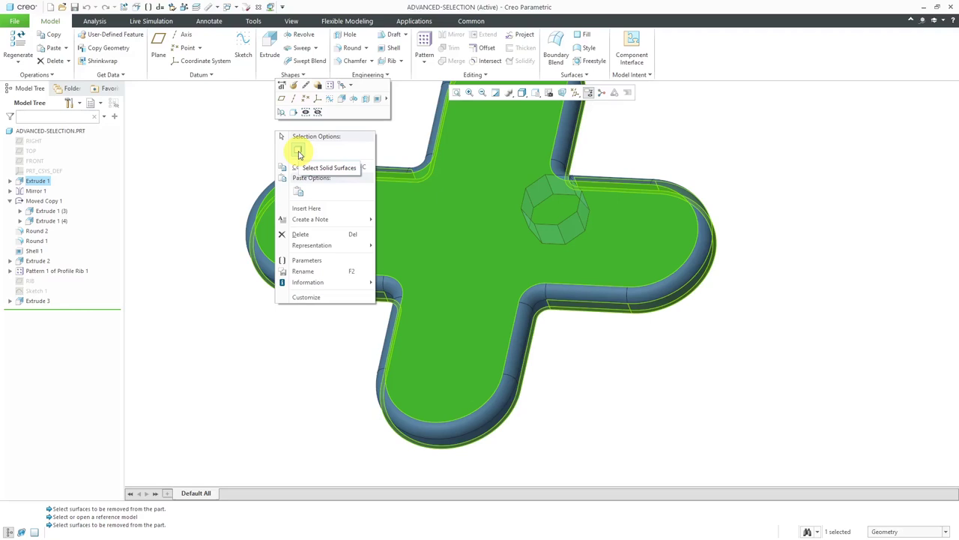
pyautogui.click(299, 154)
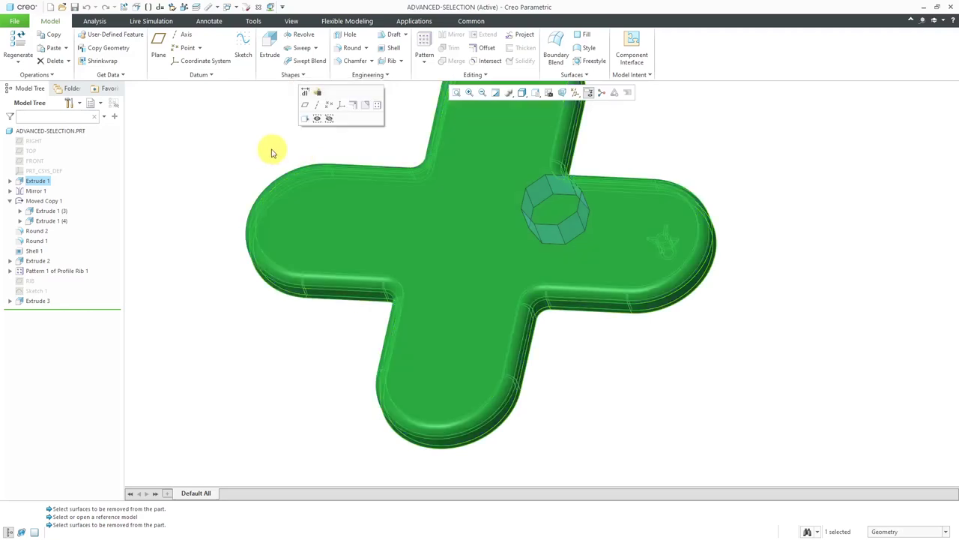
pyautogui.moveTo(630, 379); pyautogui.dragTo(664, 334, button='middle')
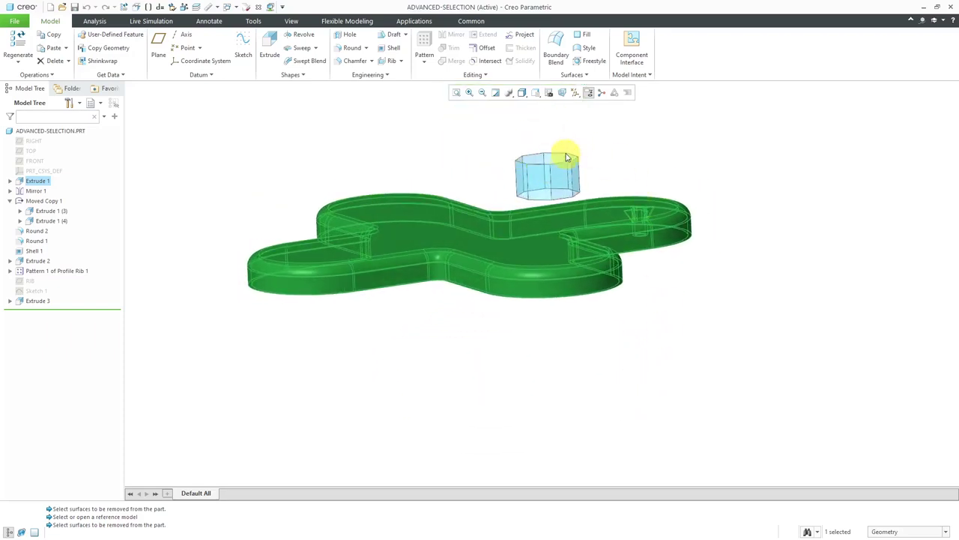
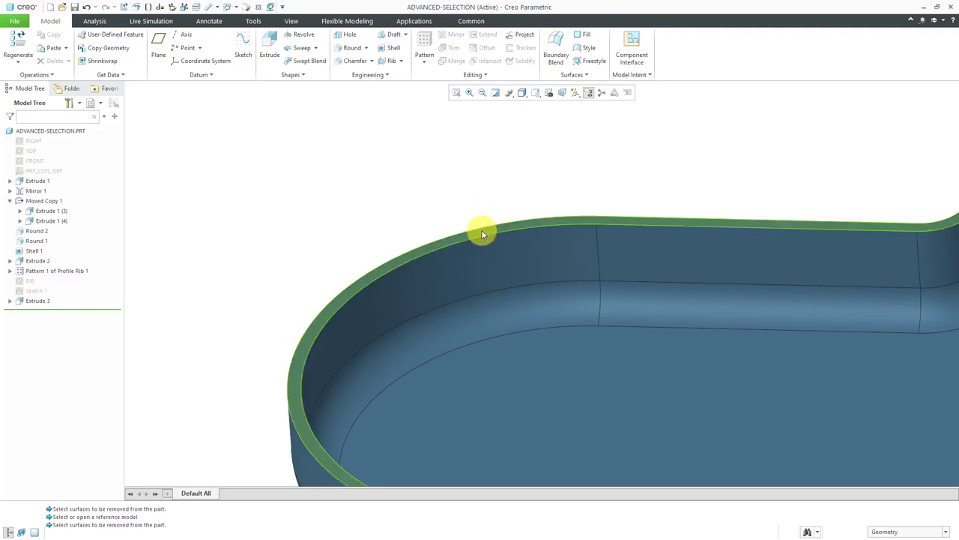
# Select the tray's inner wall surfaces as loop surfaces, using the rim face and its inner edge.
pyautogui.click(485, 225)
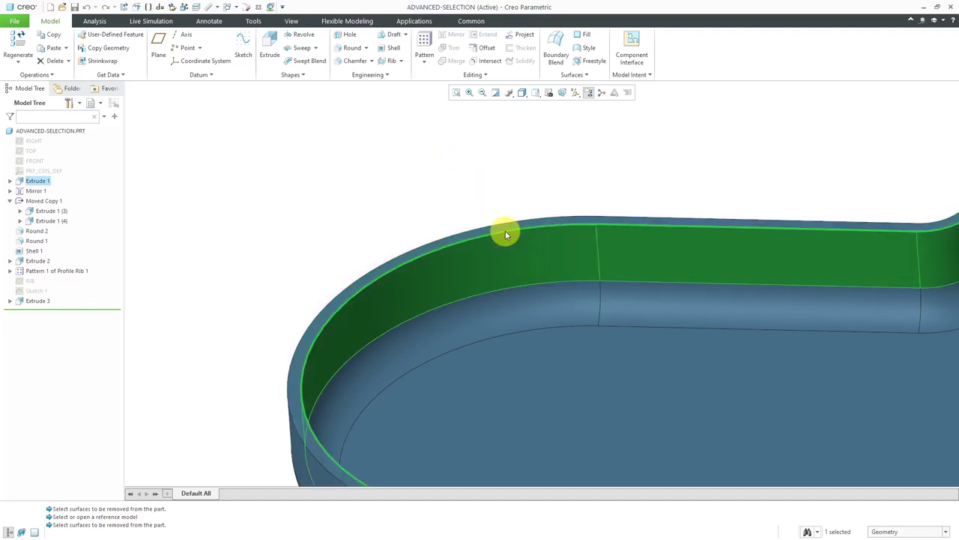
pyautogui.click(505, 232)
pyautogui.moveTo(514, 160); pyautogui.dragTo(392, 208, button='middle')
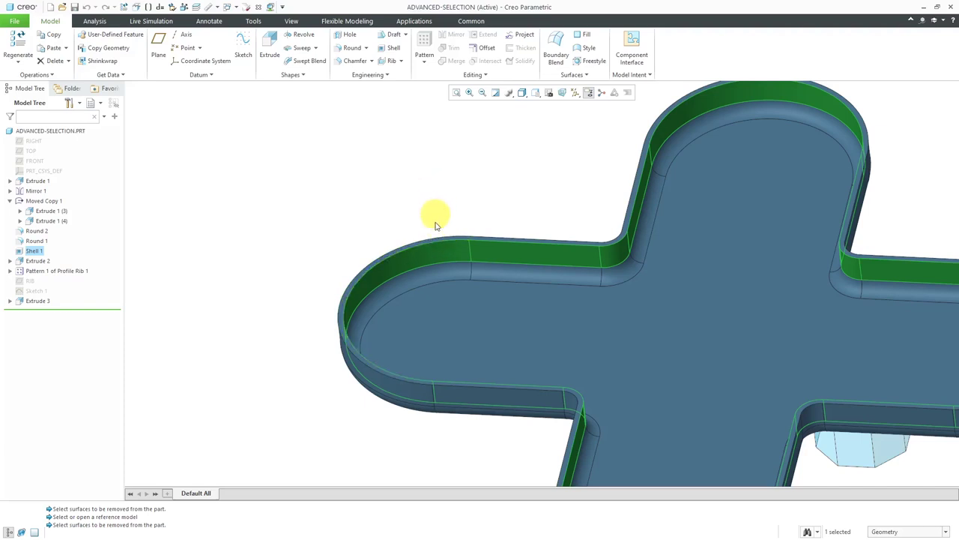
# Add the outer wall loop surfaces to the selection using the rim face and its outer edge, and clear the selection.
pyautogui.scroll(2, 442, 237)
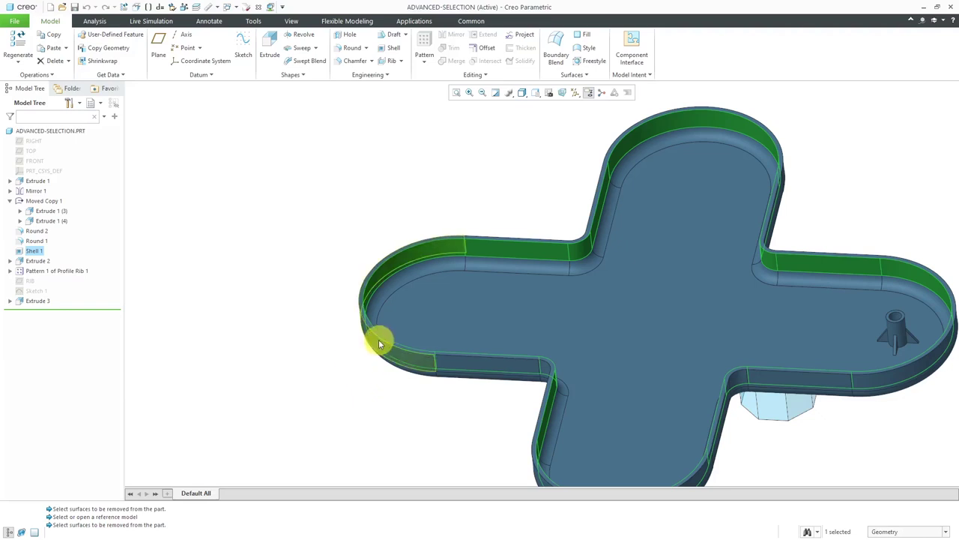
pyautogui.scroll(-5, 371, 343)
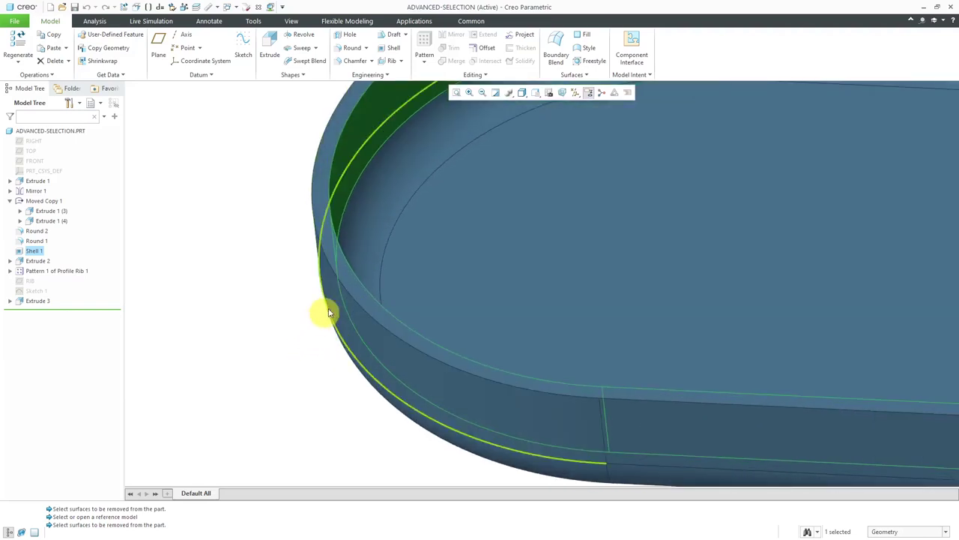
pyautogui.keyDown('ctrl'); pyautogui.click(354, 281); pyautogui.keyUp('ctrl')
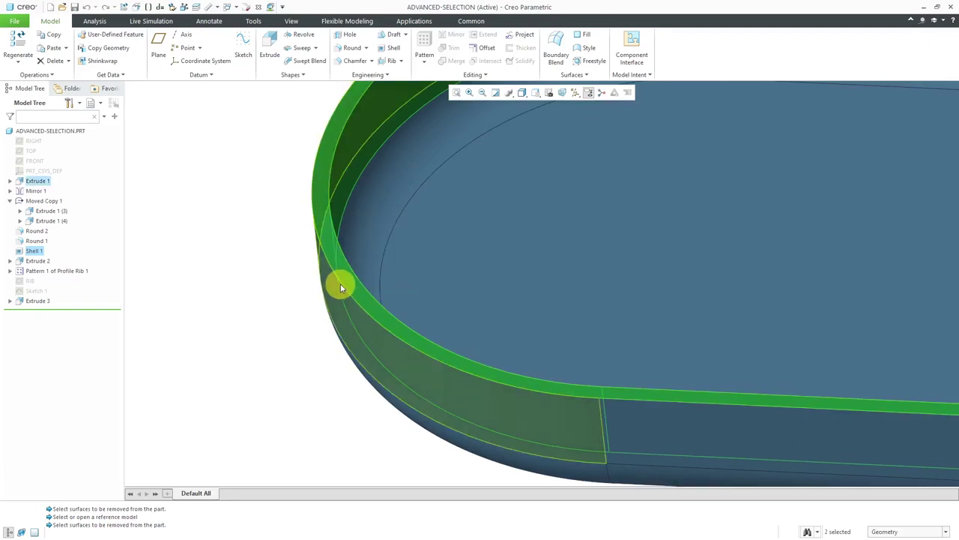
pyautogui.click(341, 285)
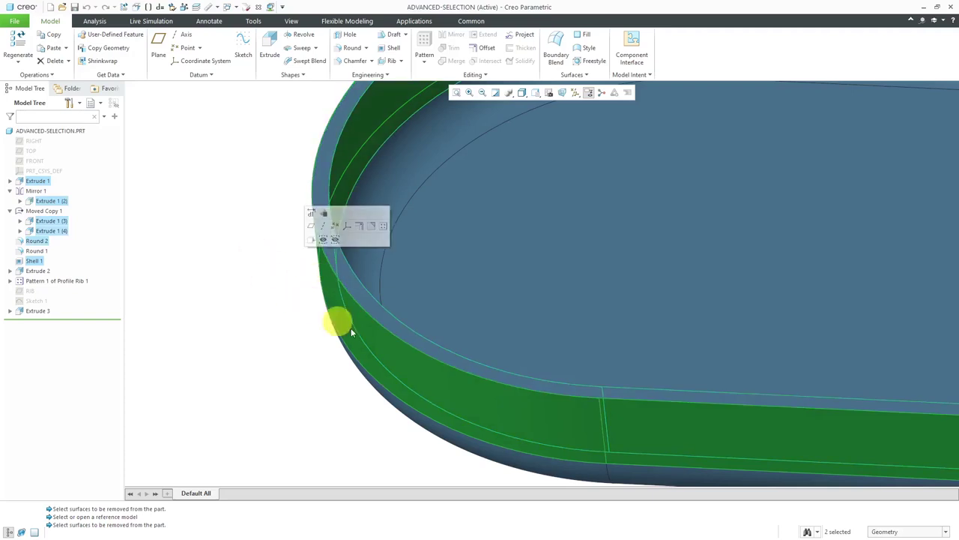
pyautogui.scroll(-3, 329, 320)
pyautogui.moveTo(268, 293)
pyautogui.mouseDown(button='middle')
pyautogui.moveTo(252, 283)
pyautogui.moveTo(310, 298)
pyautogui.moveTo(278, 293)
pyautogui.mouseUp(button='middle')
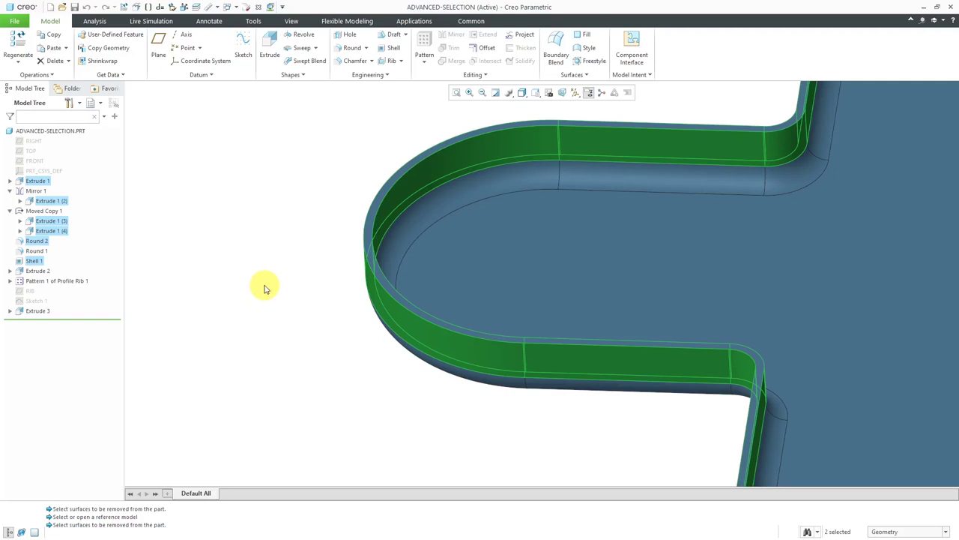
pyautogui.click(259, 286)
# Select the boss and rib surfaces with the boss's top face as seed and the tray floor as boundary, and clear the selection.
pyautogui.hotkey('ctrl', 'd')
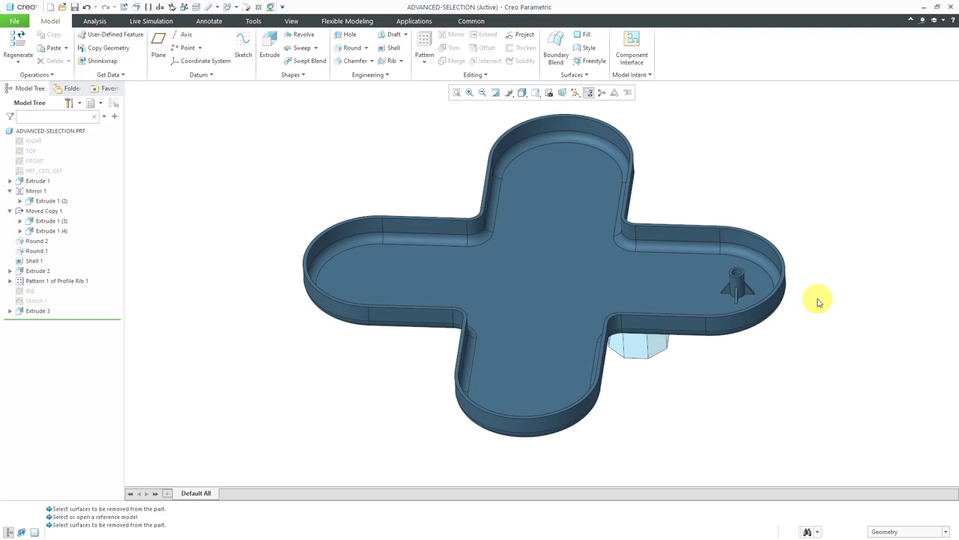
pyautogui.scroll(-3, 819, 299)
pyautogui.scroll(-4, 775, 380)
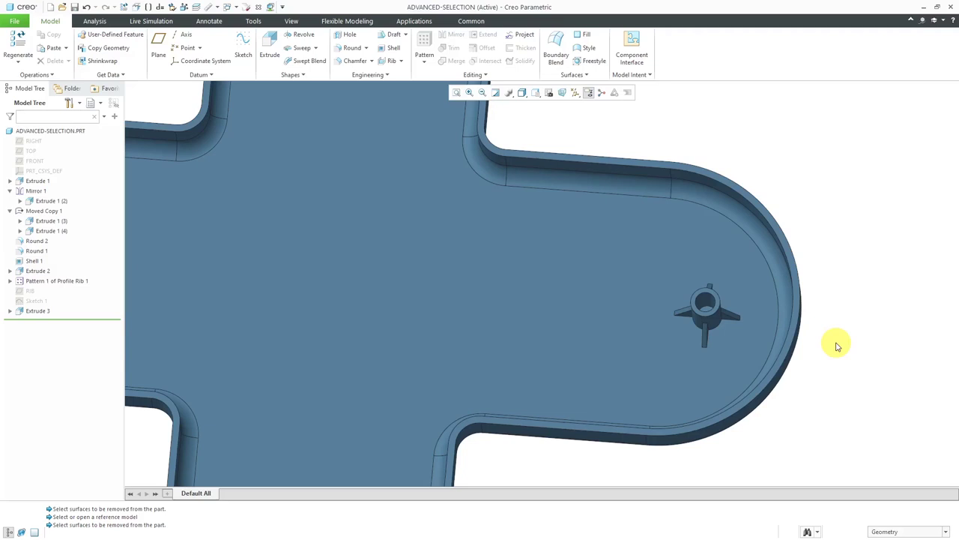
pyautogui.scroll(2, 838, 346)
pyautogui.moveTo(816, 343)
pyautogui.mouseDown(button='middle')
pyautogui.moveTo(822, 326)
pyautogui.moveTo(820, 338)
pyautogui.mouseUp(button='middle')
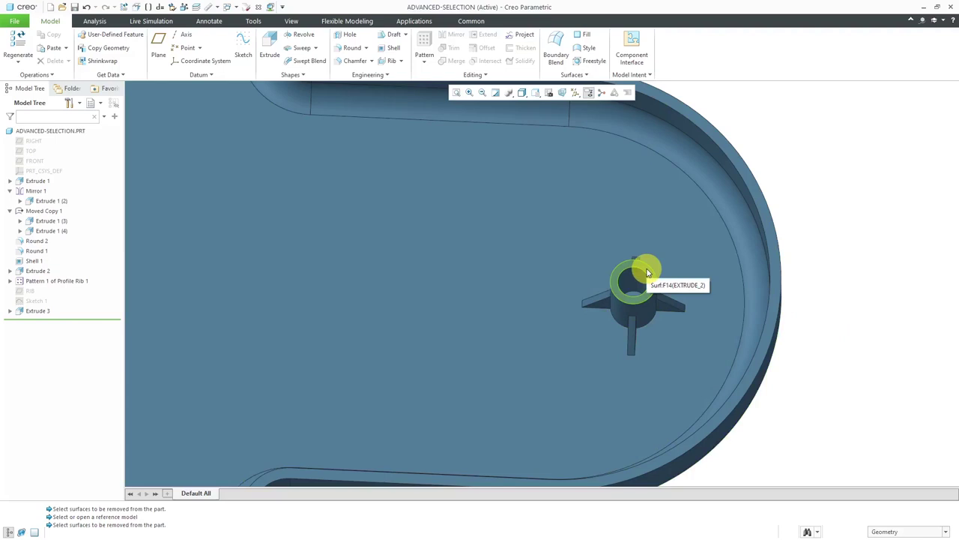
pyautogui.click(649, 273)
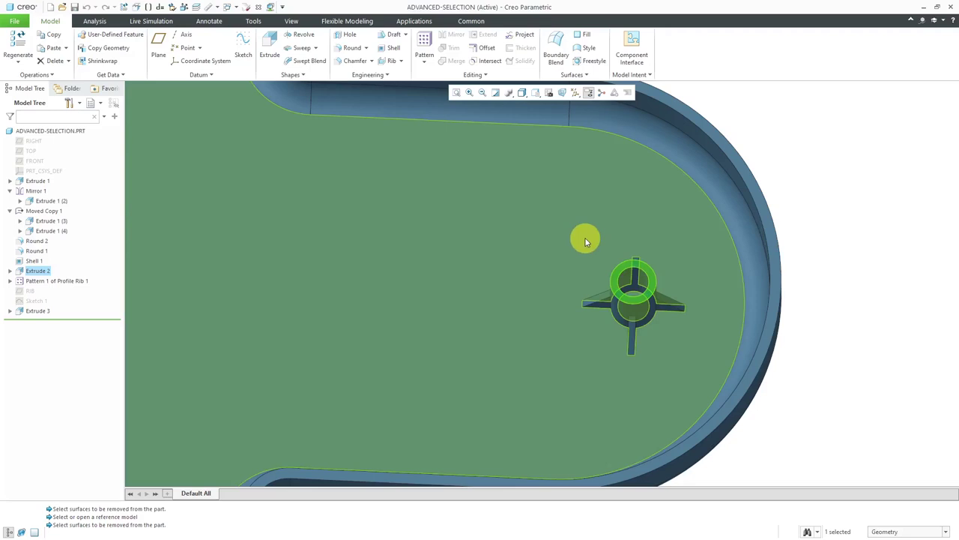
pyautogui.keyDown('shift'); pyautogui.click(585, 239); pyautogui.keyUp('shift')
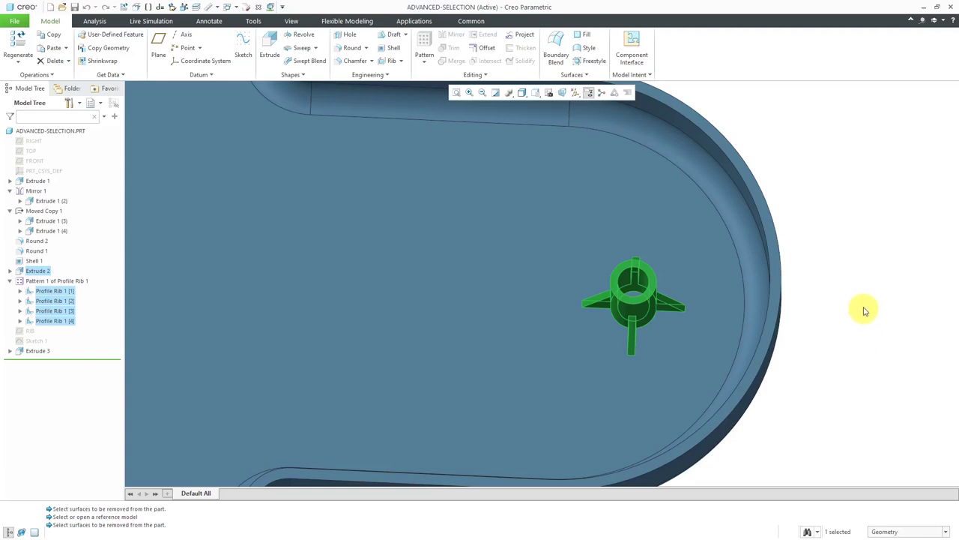
pyautogui.click(862, 308)
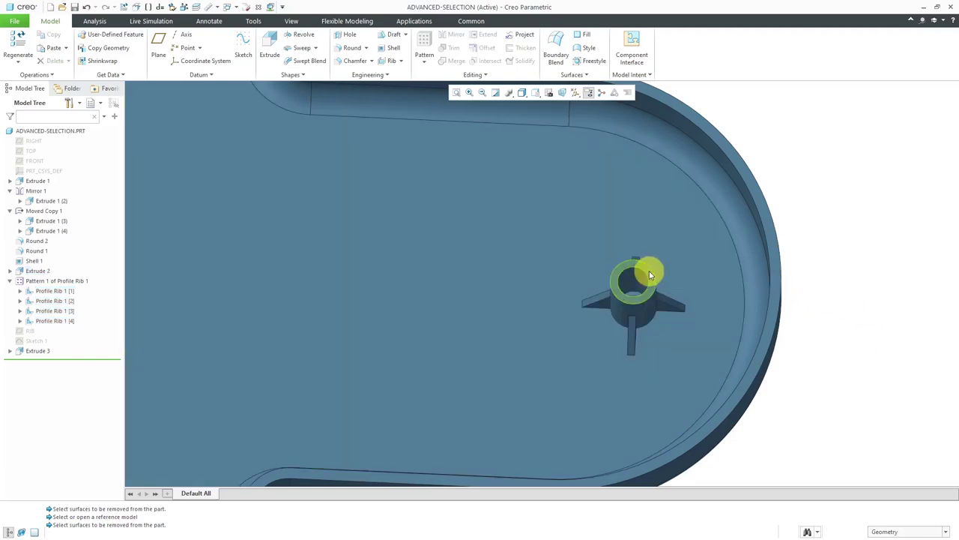
# Repeat the seed-and-boundary selection of the boss and ribs from the boss's top face, inspect it from another angle, and clear it.
pyautogui.click(649, 273)
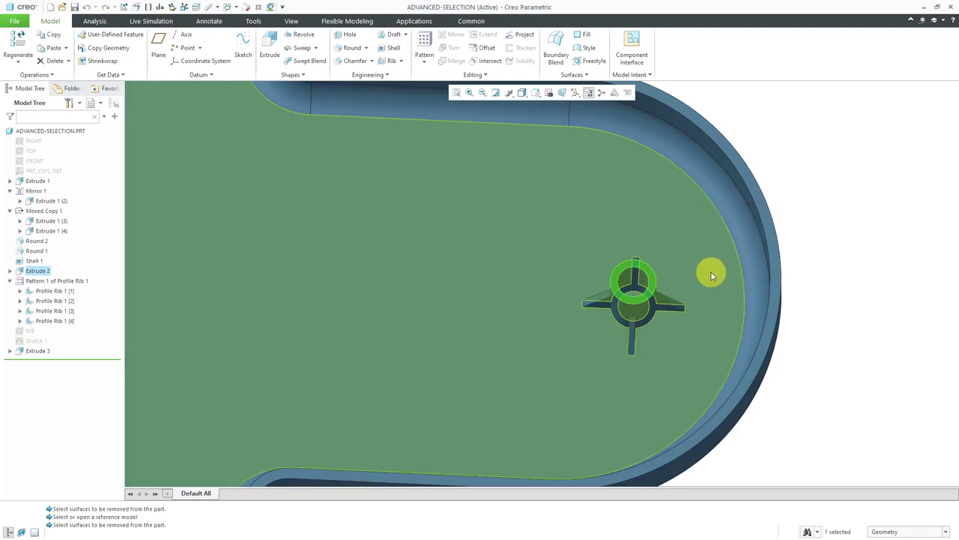
pyautogui.click(709, 274)
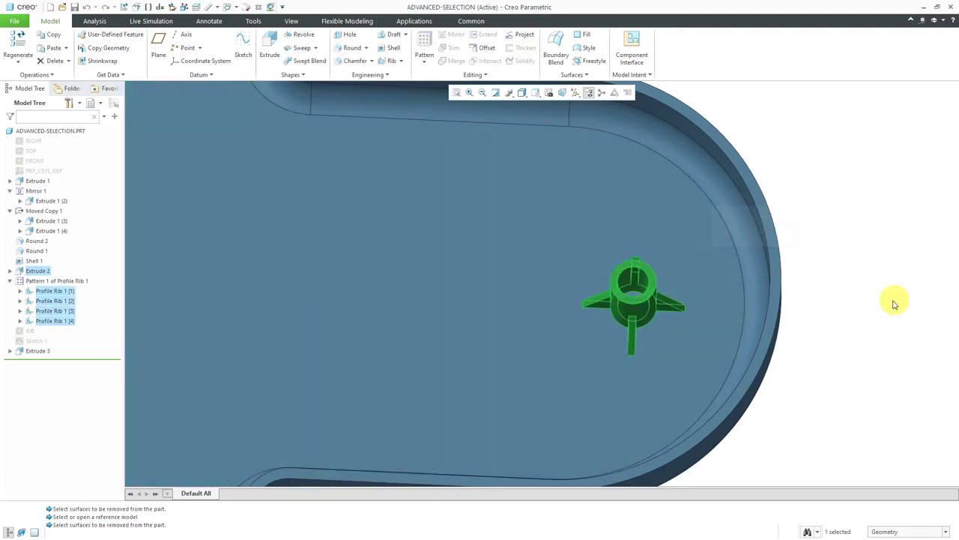
pyautogui.moveTo(820, 325)
pyautogui.mouseDown(button='middle')
pyautogui.moveTo(814, 291)
pyautogui.moveTo(835, 284)
pyautogui.moveTo(816, 293)
pyautogui.moveTo(826, 303)
pyautogui.mouseUp(button='middle')
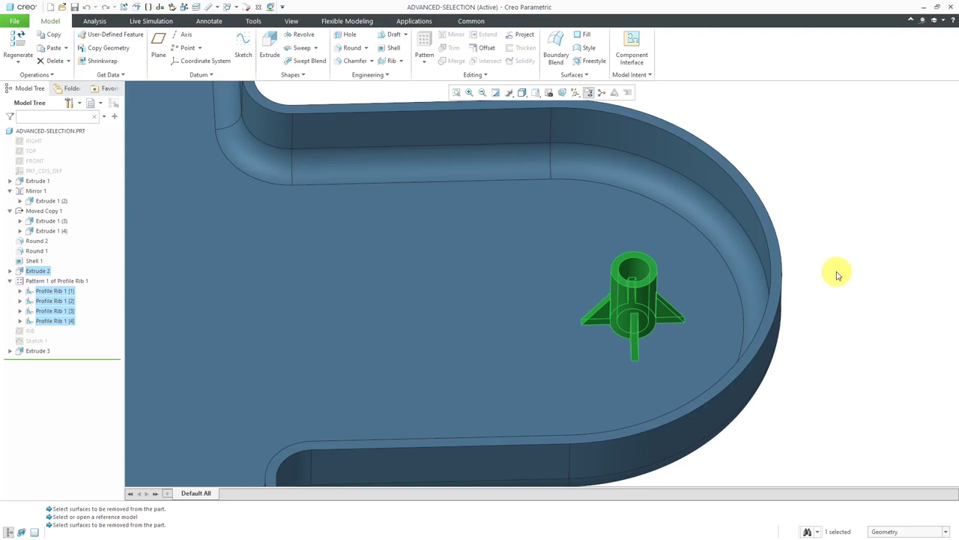
pyautogui.click(838, 275)
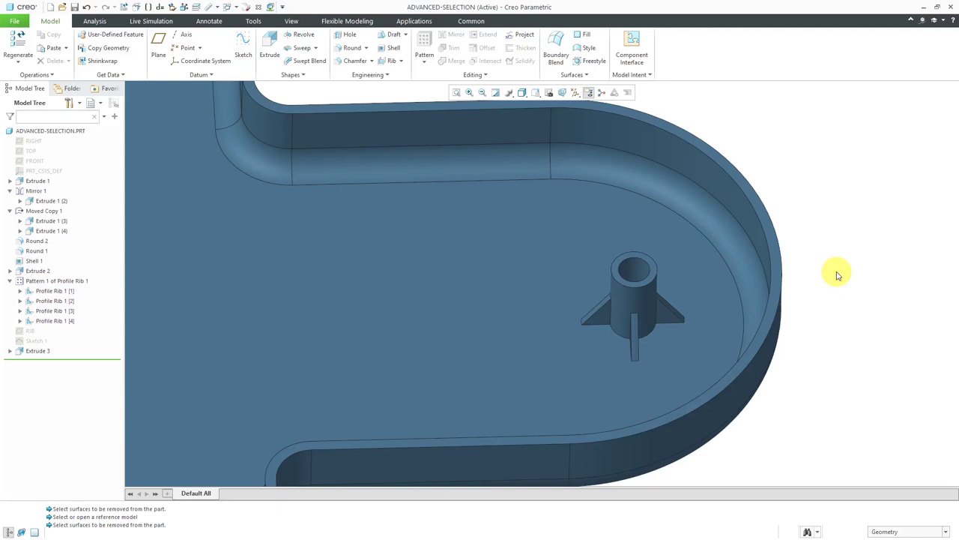
# Start a draft and add the inner wall as a loop surface set, using the rim face as anchor and its inner edge.
pyautogui.scroll(5, 745, 270)
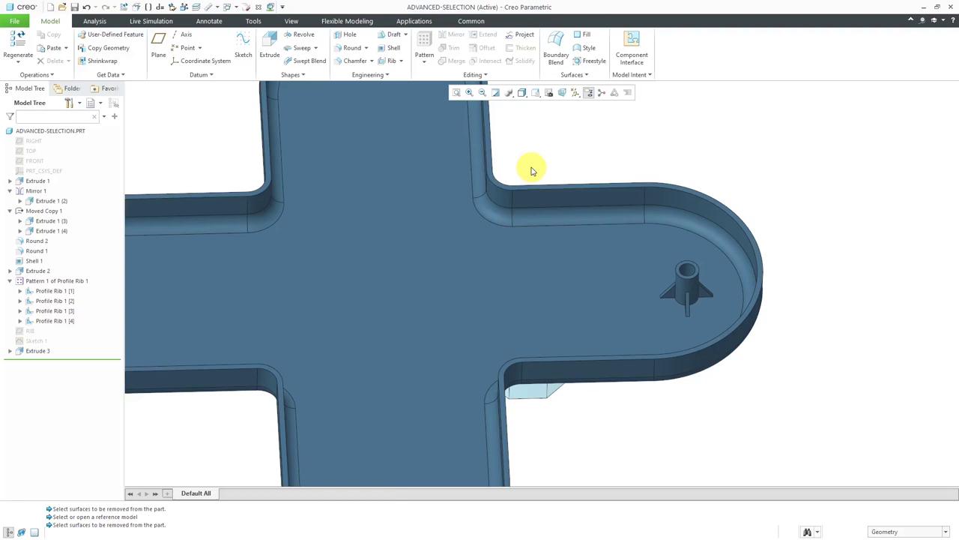
pyautogui.click(392, 35)
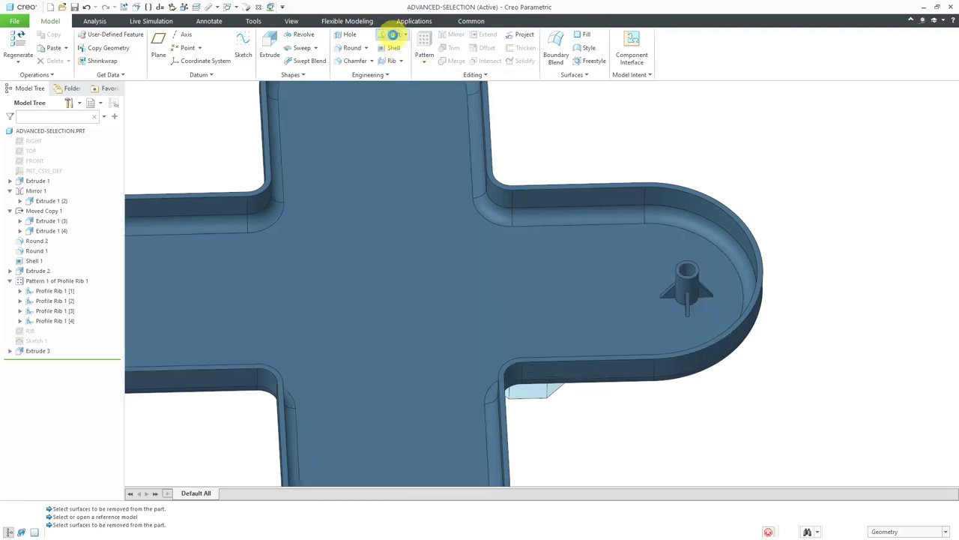
pyautogui.click(84, 77)
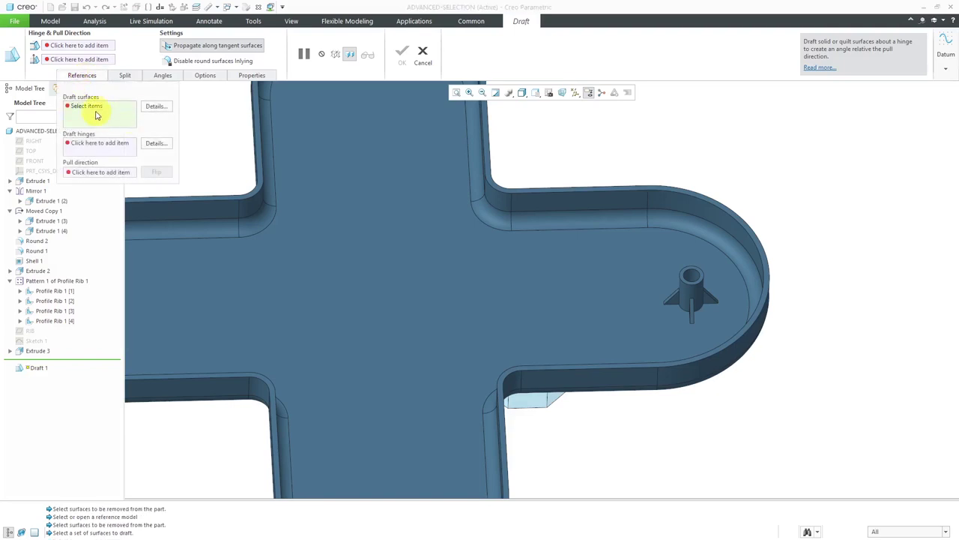
pyautogui.click(154, 107)
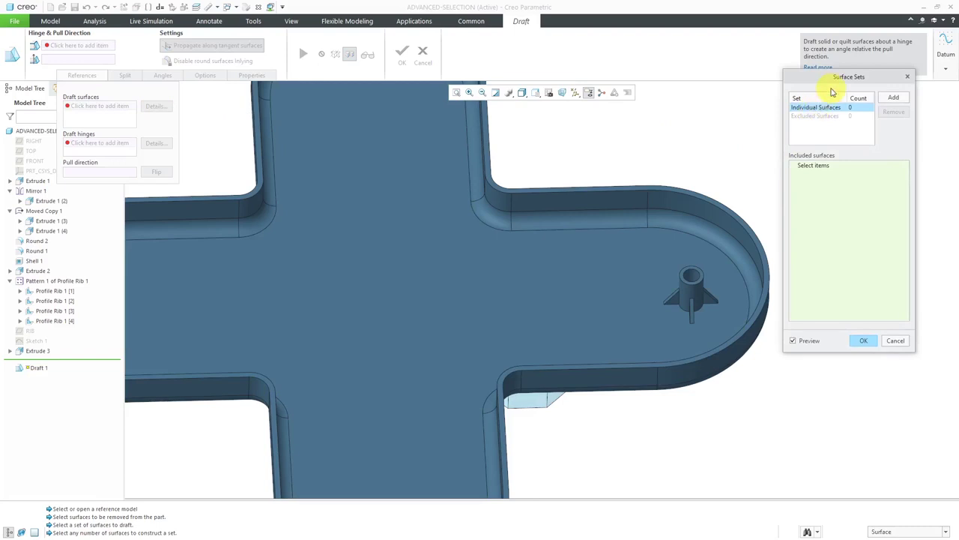
pyautogui.moveTo(833, 78); pyautogui.dragTo(840, 118)
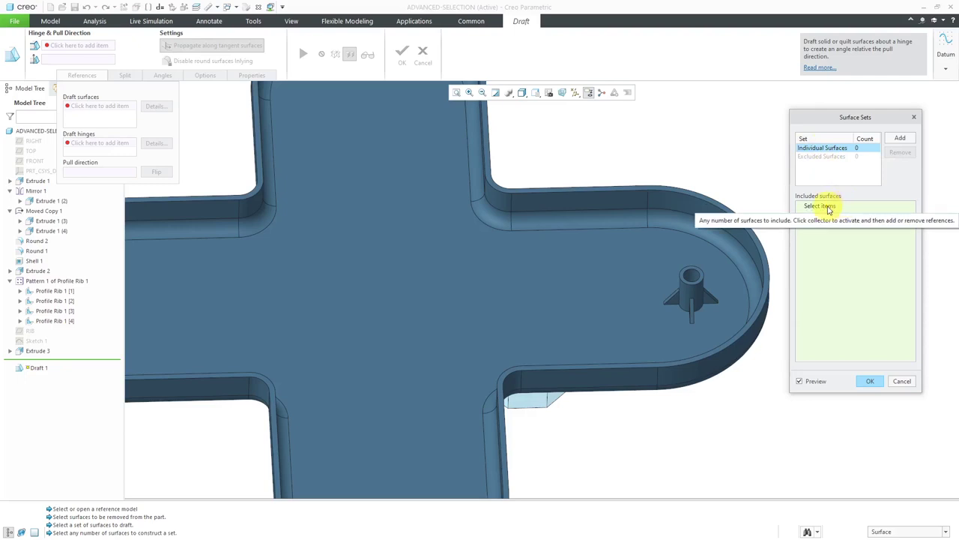
pyautogui.click(902, 140)
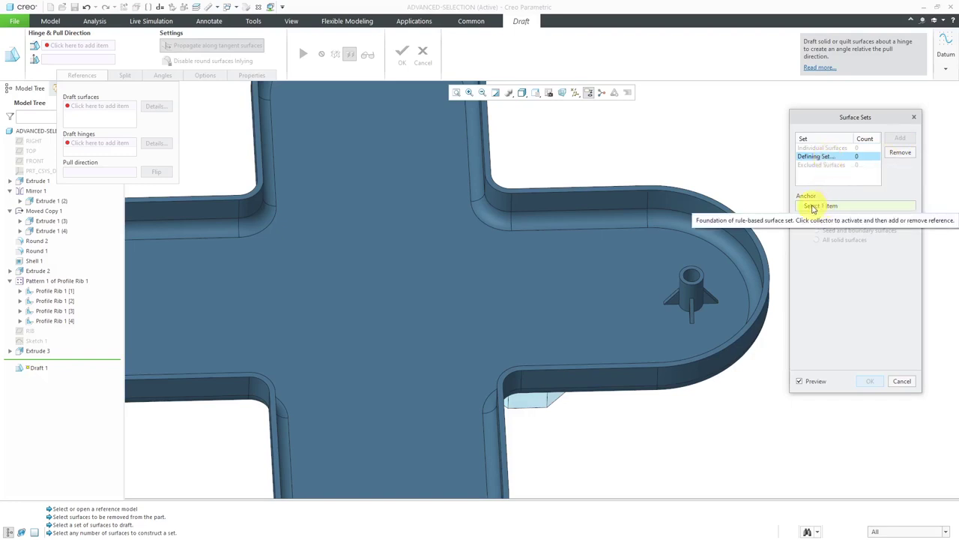
pyautogui.scroll(4, 615, 178)
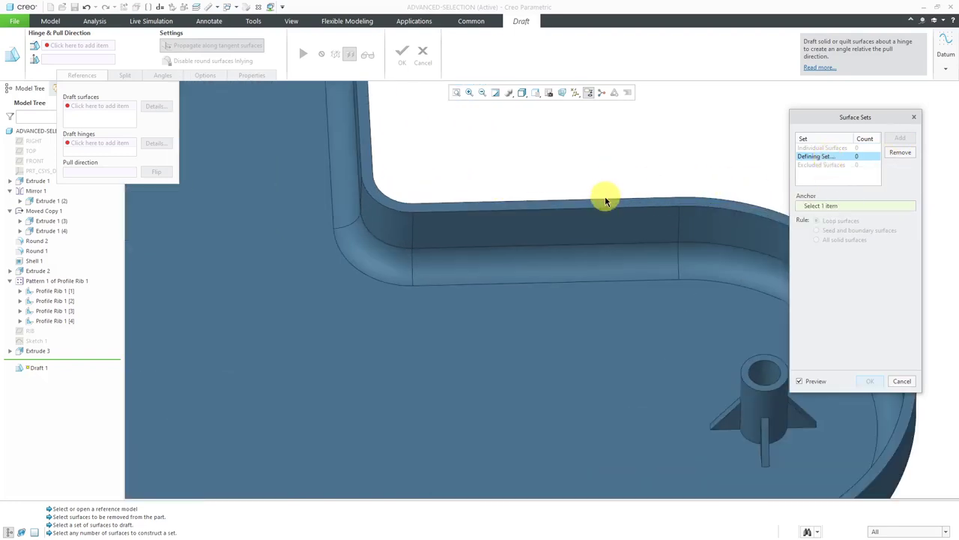
pyautogui.click(606, 204)
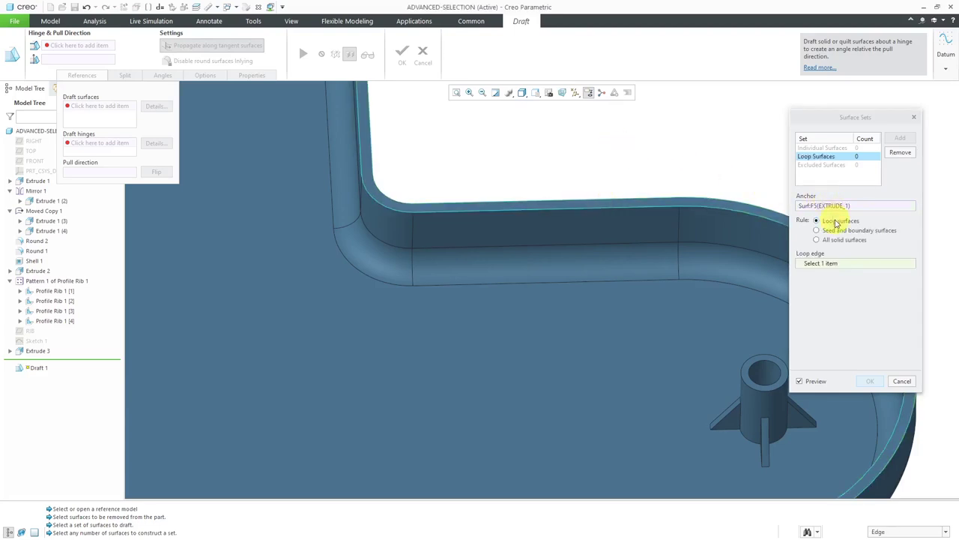
pyautogui.click(609, 209)
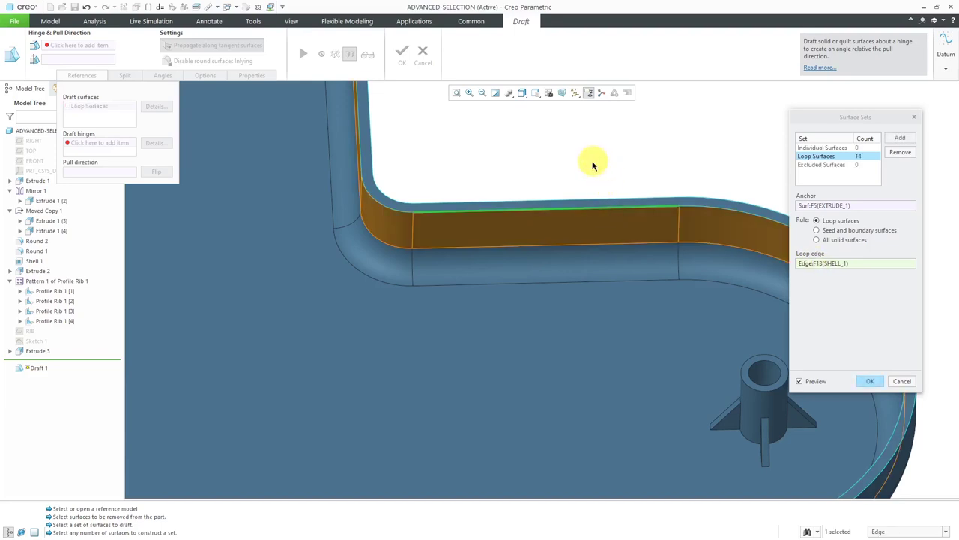
pyautogui.scroll(-4, 593, 165)
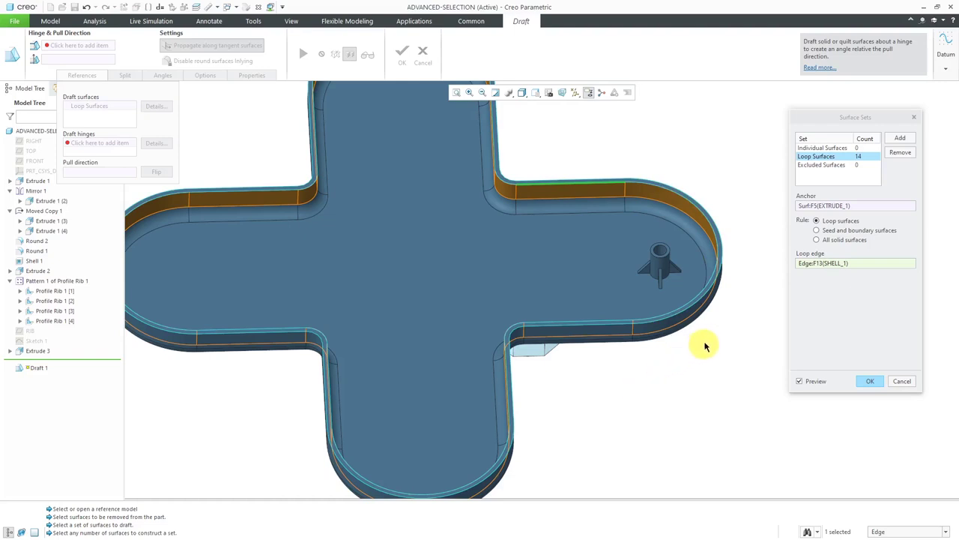
# Add the outer wall as a second loop surface set with the rim face and its outer edge, and accept the draft surfaces.
pyautogui.click(901, 141)
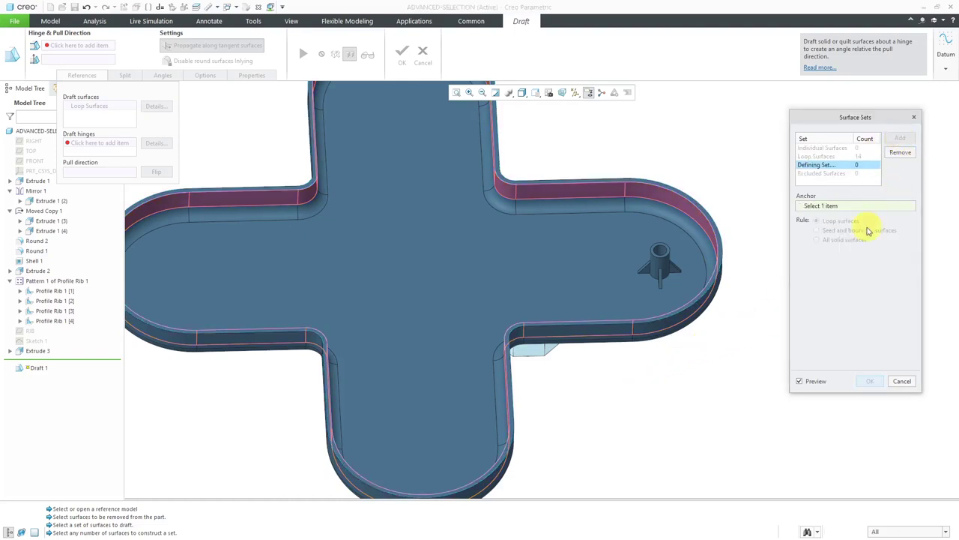
pyautogui.scroll(-5, 682, 193)
pyautogui.click(658, 215)
pyautogui.scroll(6, 650, 212)
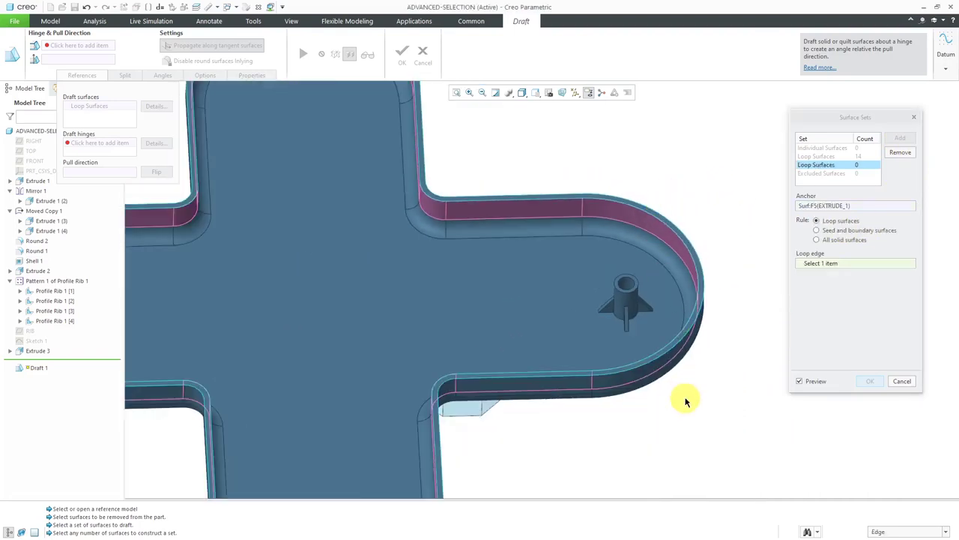
pyautogui.click(545, 382)
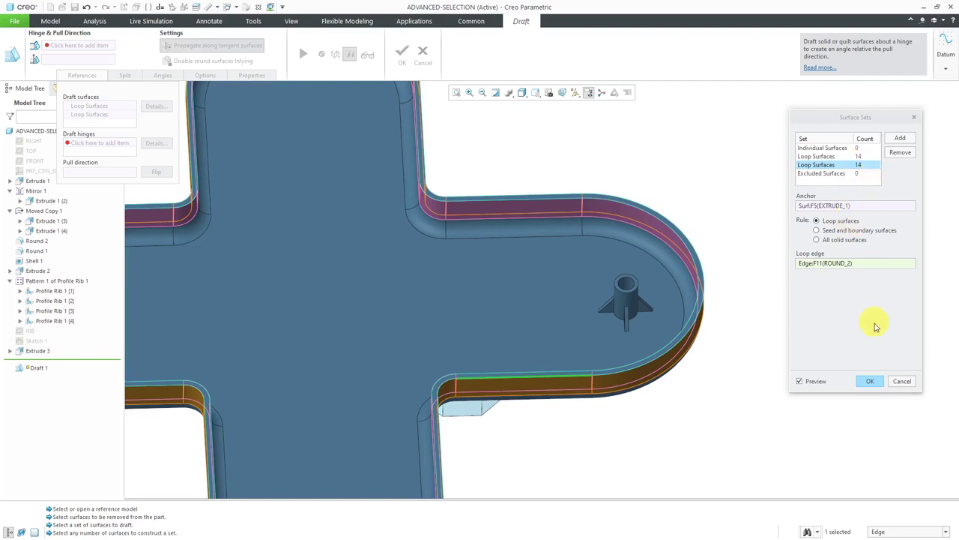
pyautogui.click(872, 382)
pyautogui.scroll(3, 810, 318)
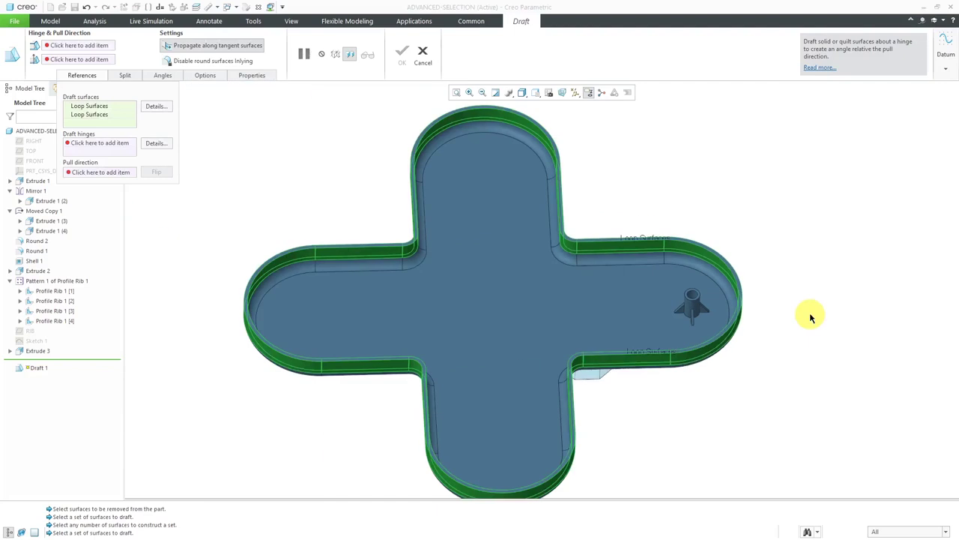
# Set the rim face as the draft hinge and complete the draft with the 1.0 degree angle.
pyautogui.click(120, 146)
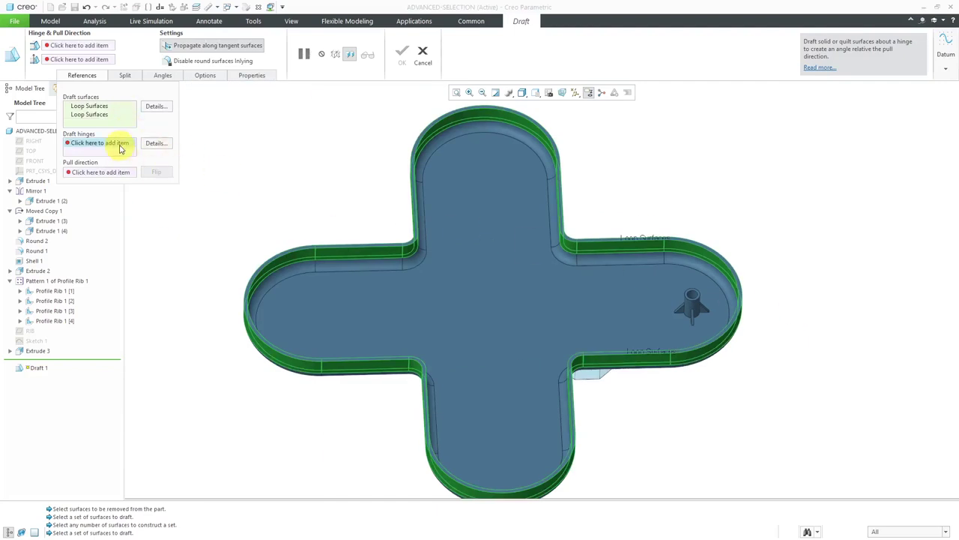
pyautogui.scroll(-5, 344, 259)
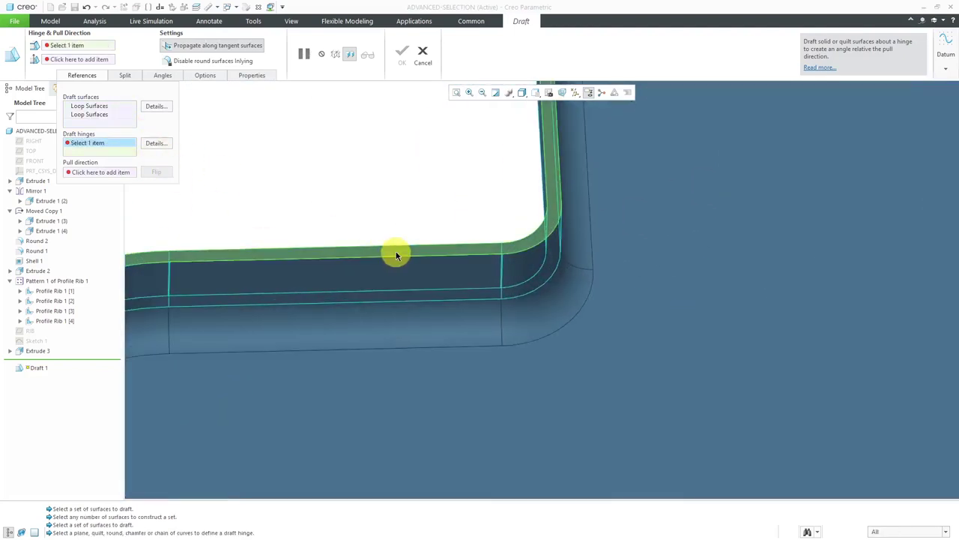
pyautogui.click(429, 258)
pyautogui.scroll(4, 442, 260)
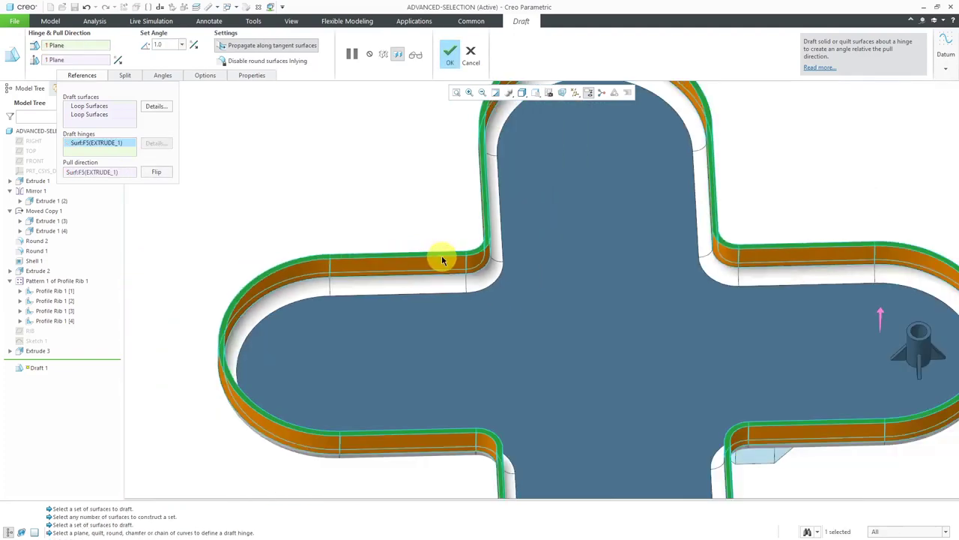
pyautogui.moveTo(442, 257); pyautogui.dragTo(441, 230, button='middle')
pyautogui.click(450, 54)
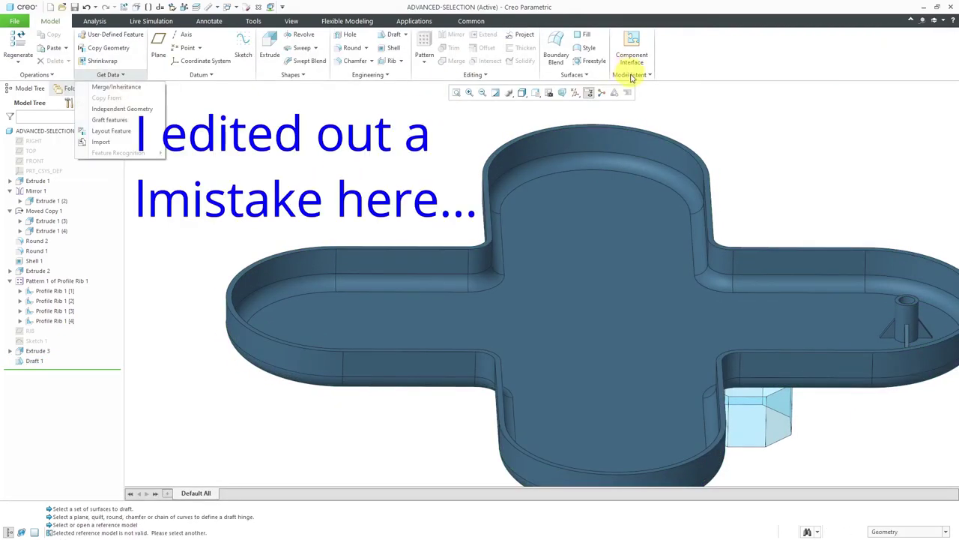
# Start a Publish Geometry feature and add a rule-based set to its surface sets.
pyautogui.click(631, 76)
pyautogui.click(631, 77)
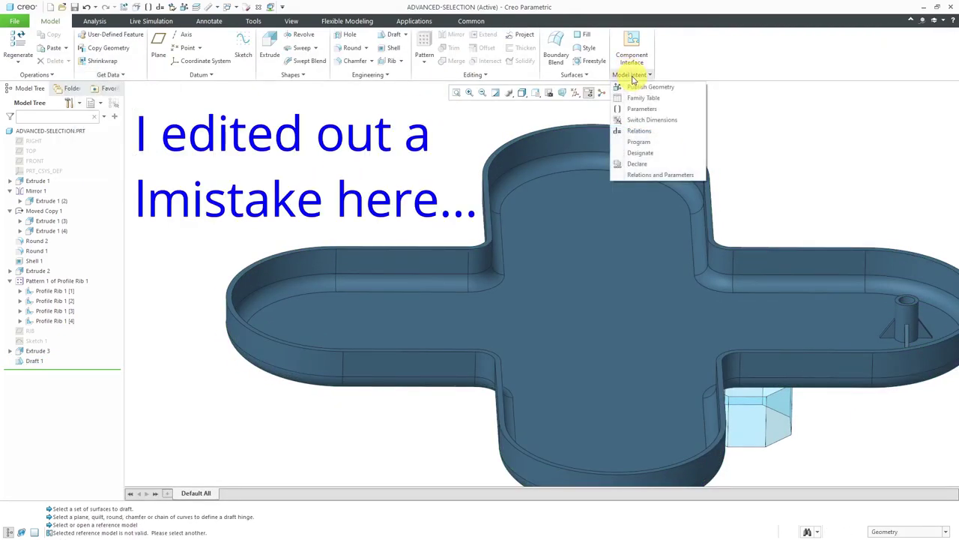
pyautogui.click(636, 86)
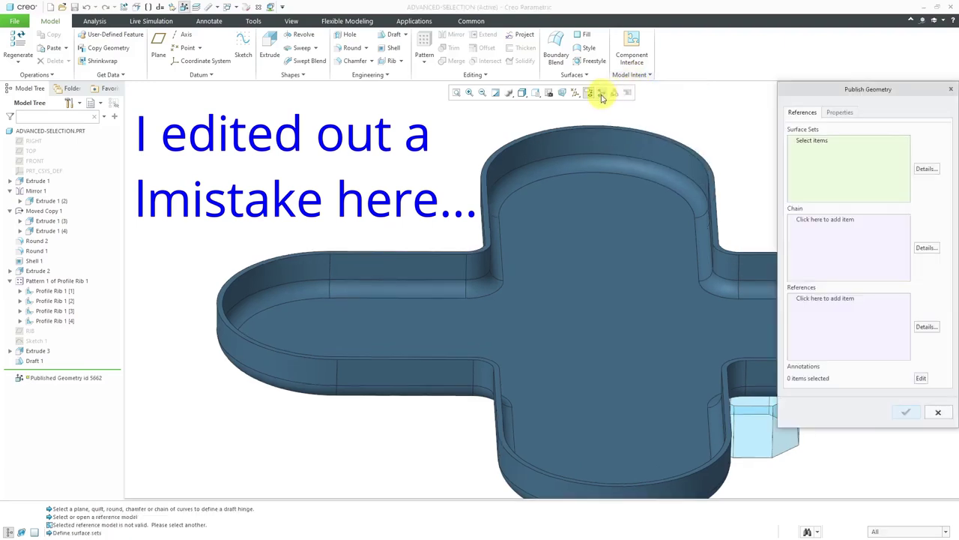
pyautogui.scroll(-3, 202, 242)
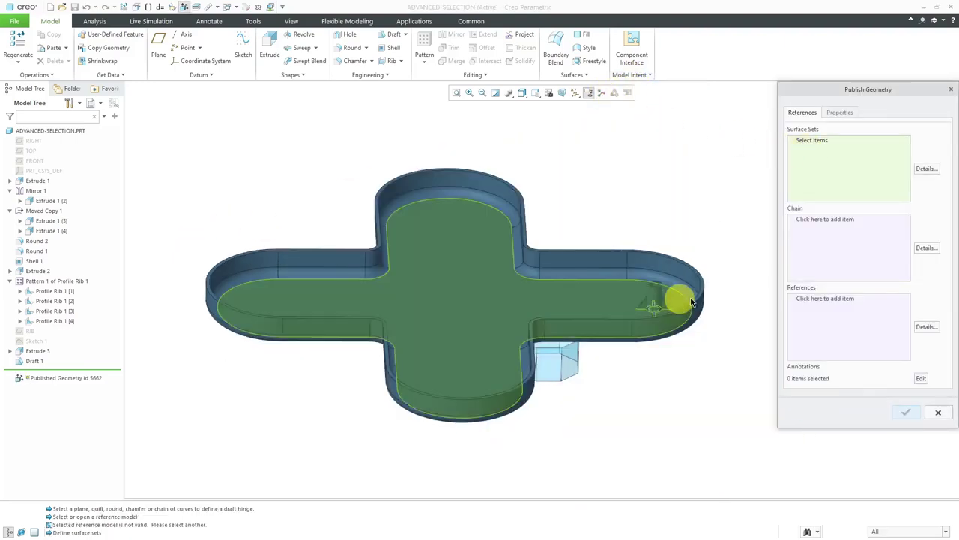
pyautogui.click(927, 169)
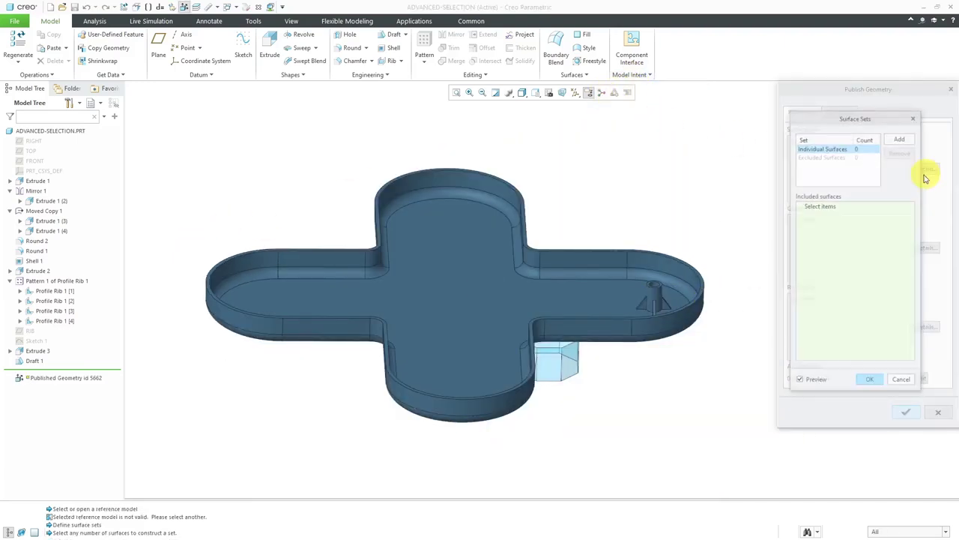
pyautogui.click(902, 140)
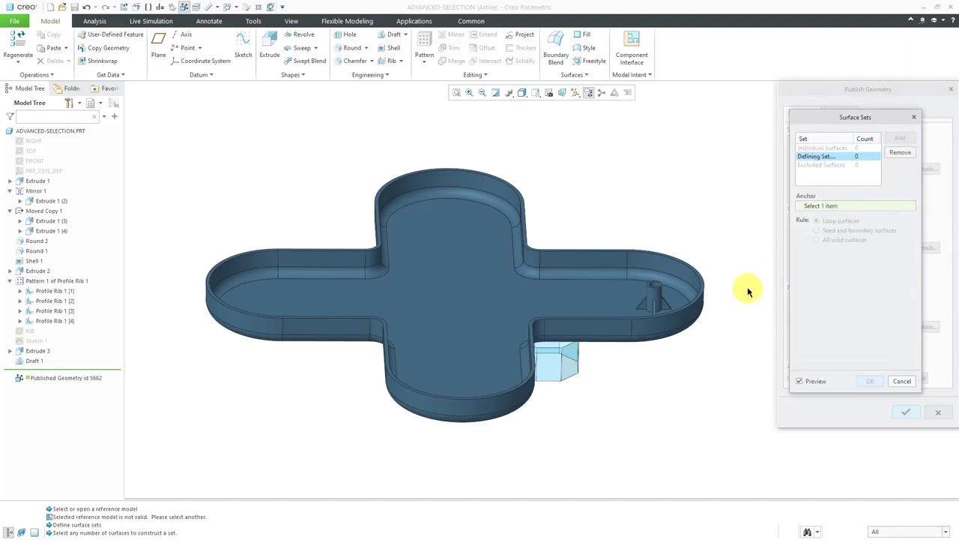
# Define the published set as seed and boundary surfaces, with the boss's top face as seed and the tray floor as boundary.
pyautogui.scroll(5, 739, 279)
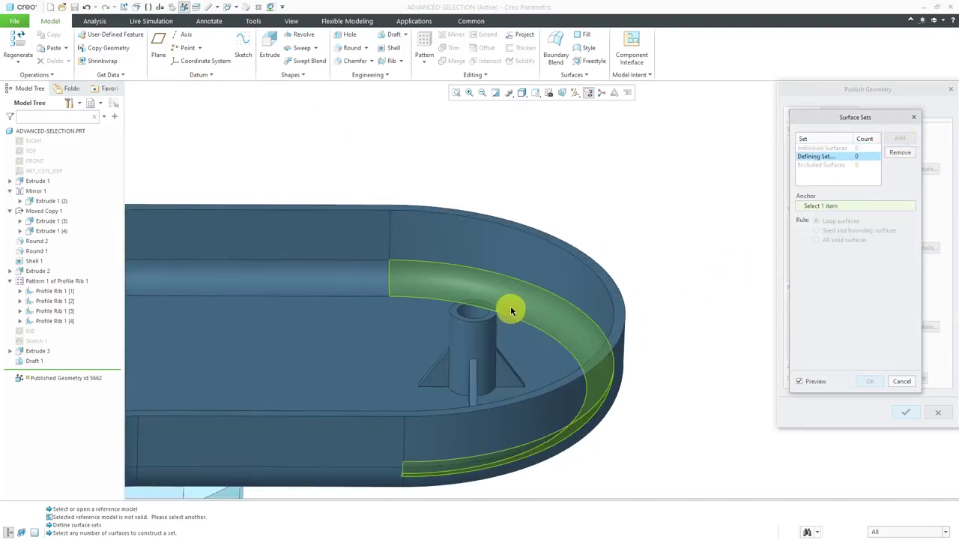
pyautogui.scroll(3, 484, 311)
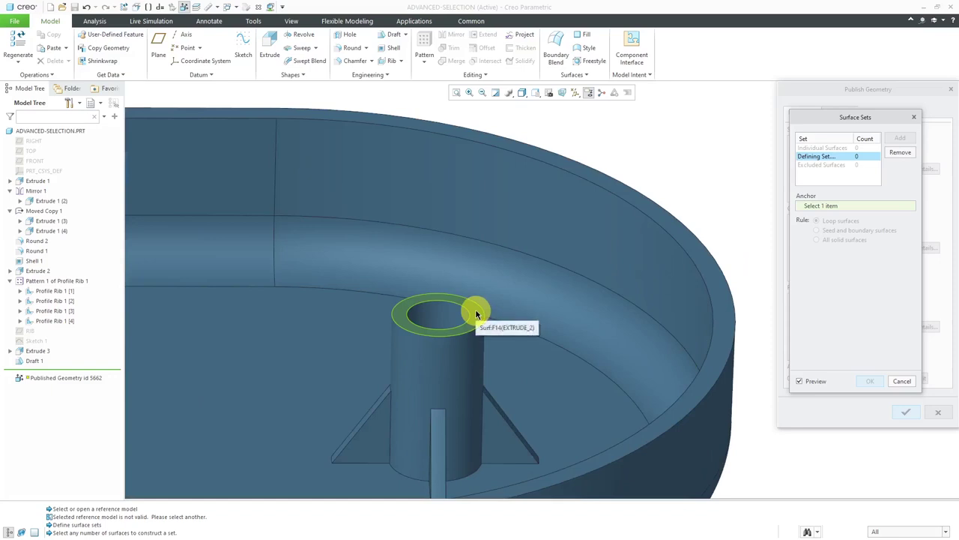
pyautogui.click(477, 314)
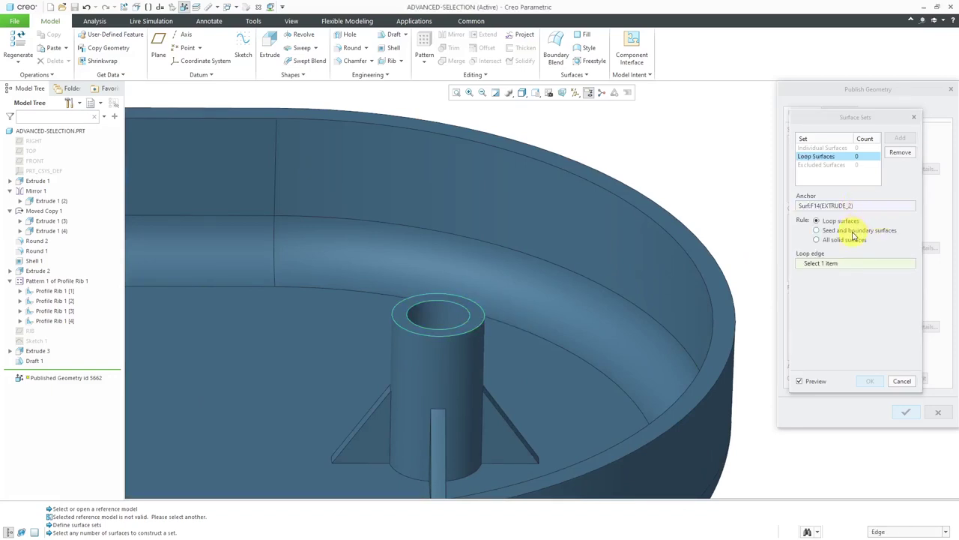
pyautogui.click(854, 237)
pyautogui.click(550, 393)
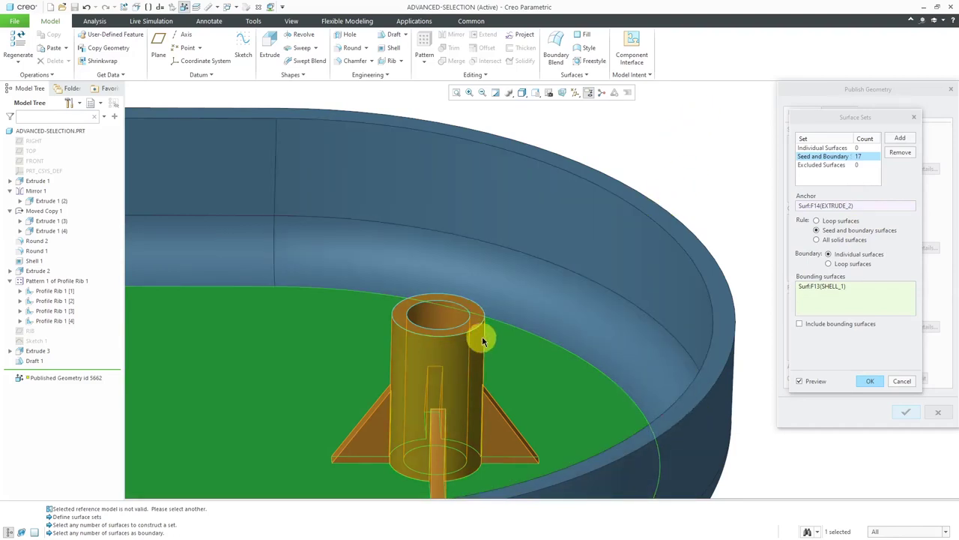
pyautogui.click(869, 382)
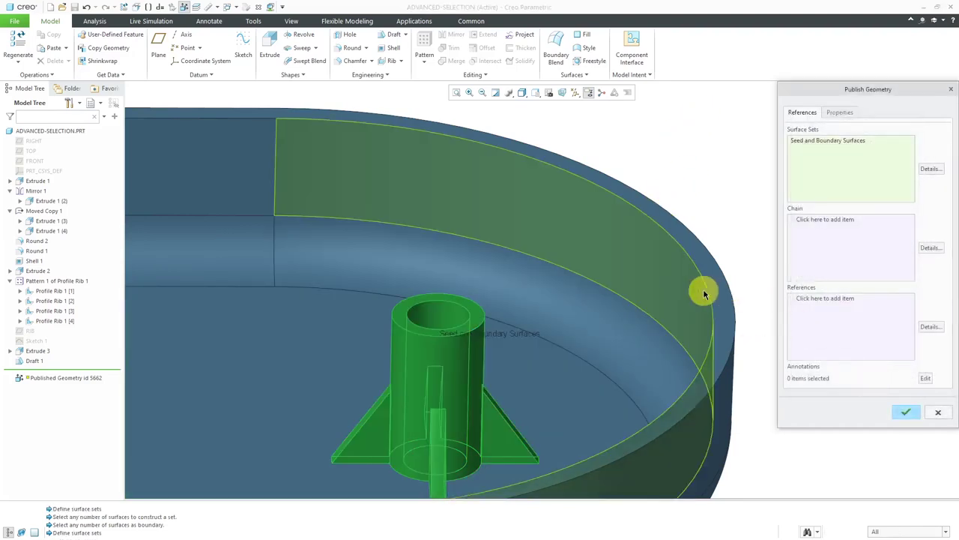
# Add a rule-based tangent chain anchored on the tray floor's outer edge to the published geometry and complete the feature.
pyautogui.hotkey('ctrl', 'd')
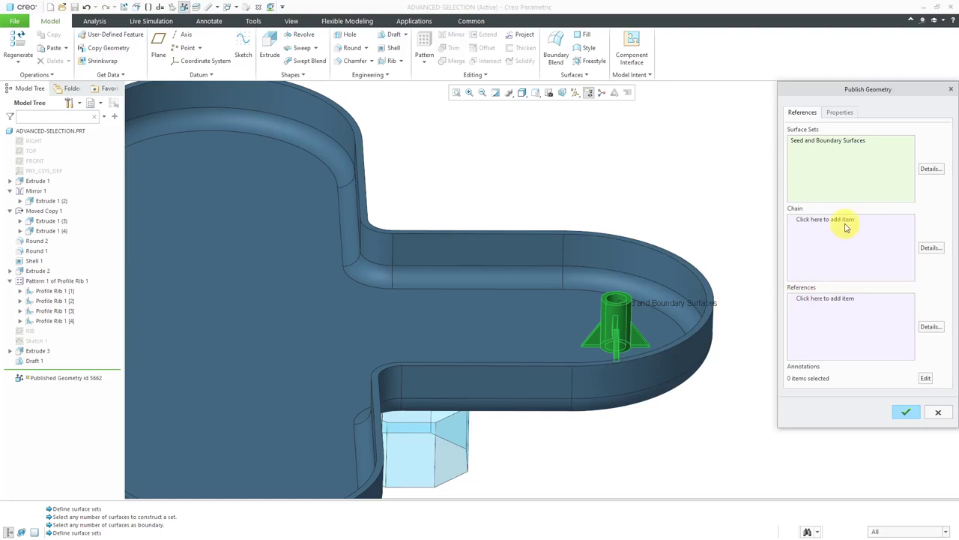
pyautogui.click(930, 248)
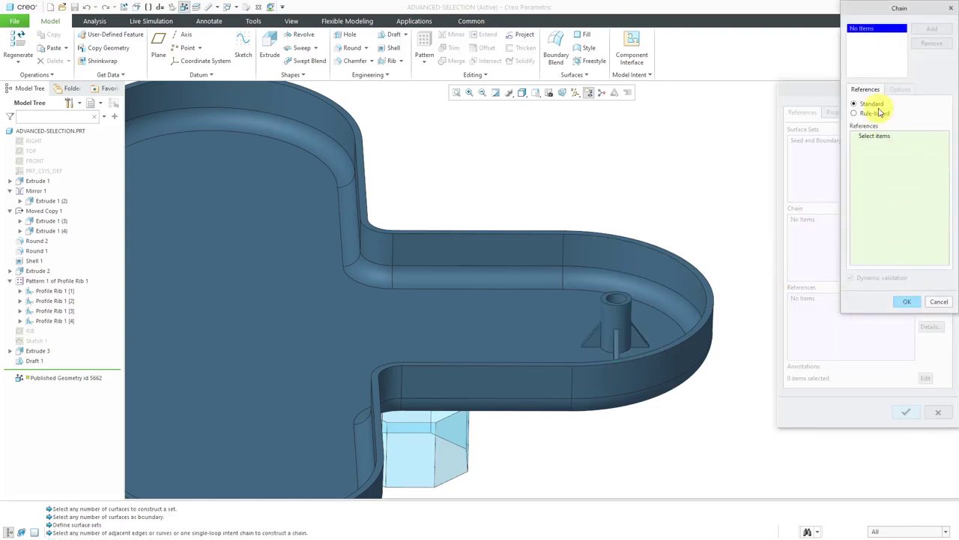
pyautogui.click(855, 113)
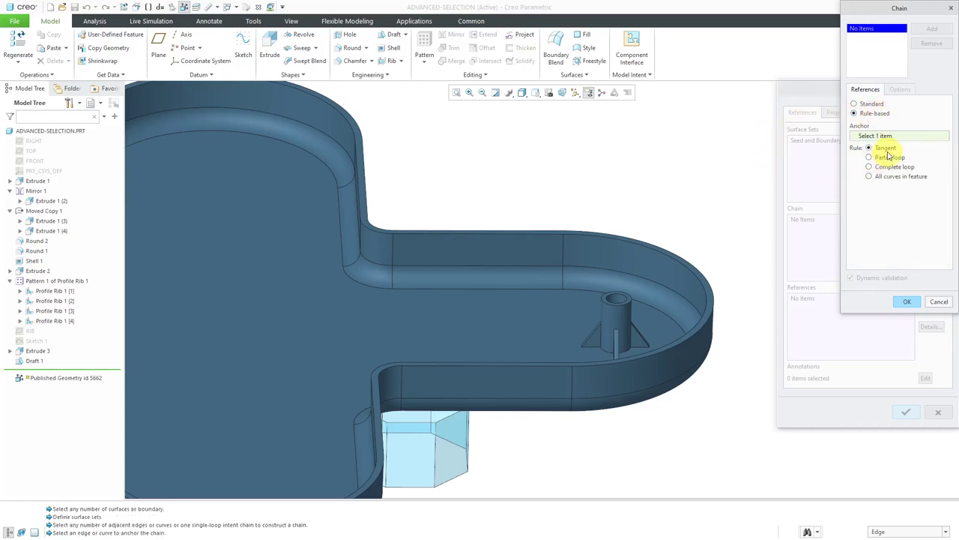
pyautogui.click(524, 291)
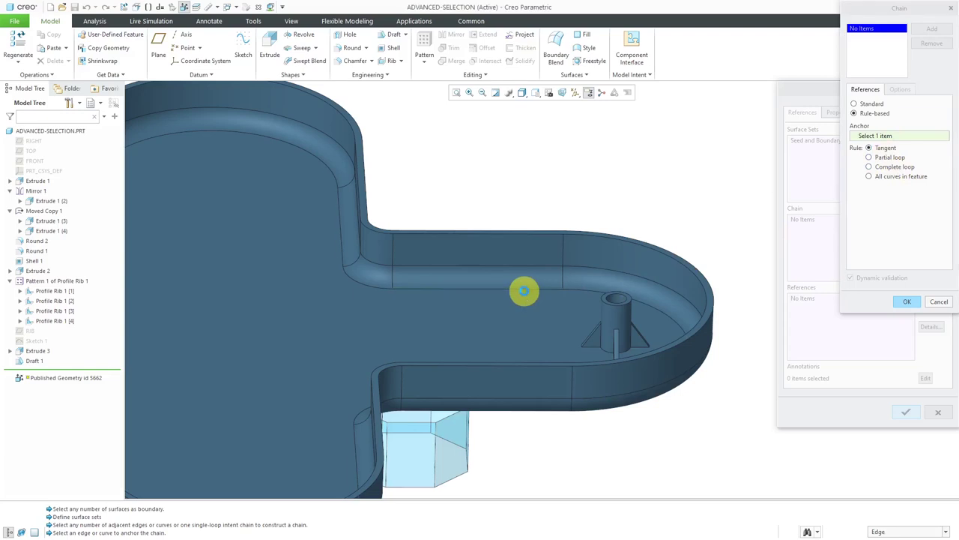
pyautogui.hotkey('ctrl', 'd')
pyautogui.click(917, 301)
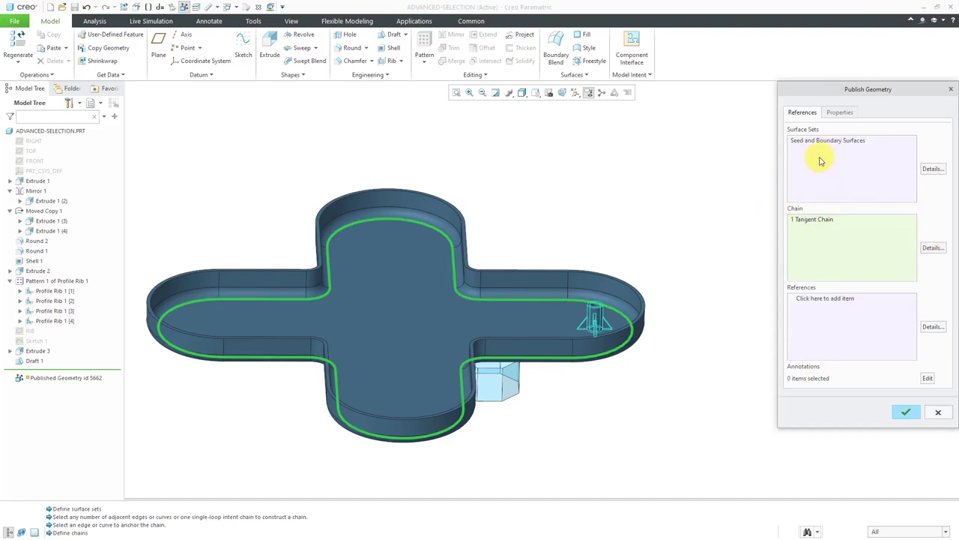
pyautogui.click(907, 414)
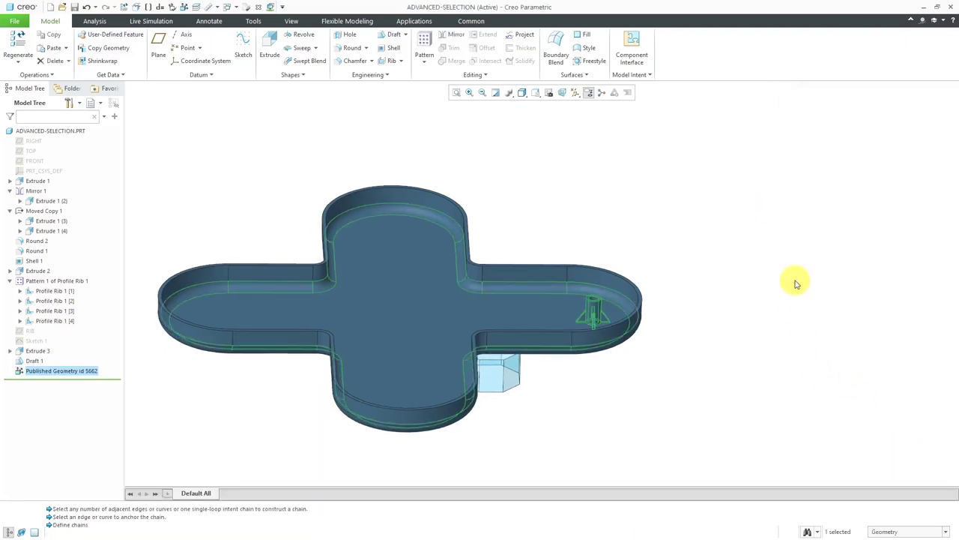
pyautogui.moveTo(786, 281); pyautogui.dragTo(670, 317, button='middle')
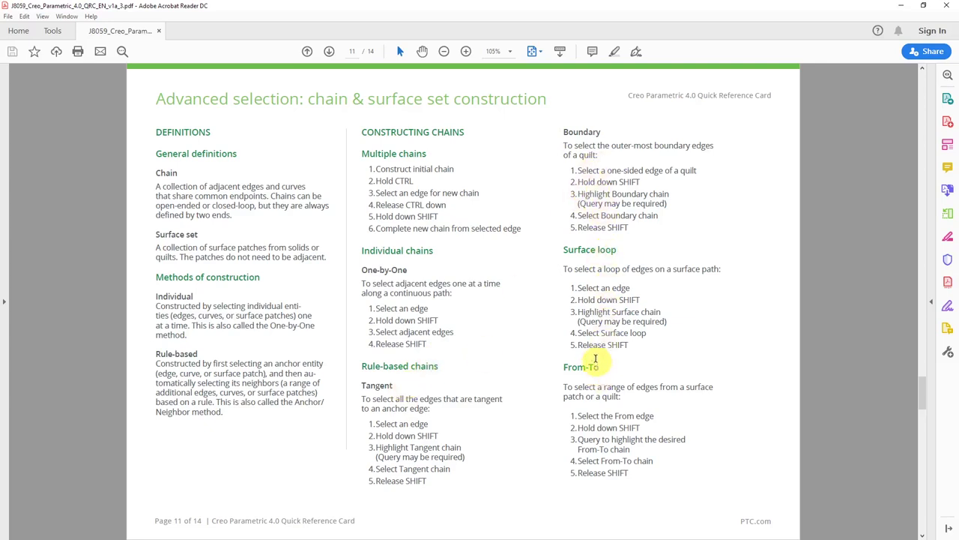
# Examine the Creo Parametric 4.0 Quick Reference Card's pages on surface set construction, user interface, file menu, keyboard shortcuts, selection and command locator.
pyautogui.scroll(-1, 576, 240)
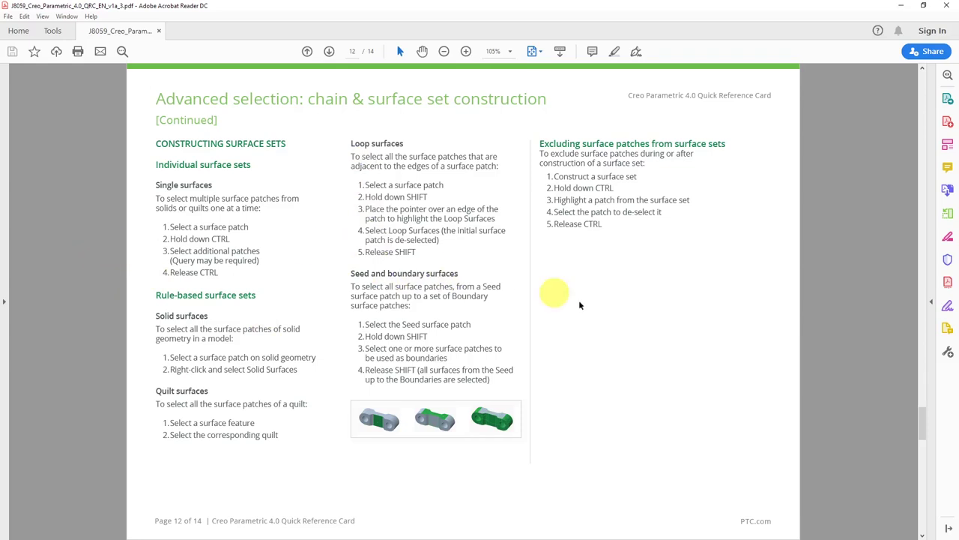
pyautogui.moveTo(921, 422); pyautogui.dragTo(926, 141)
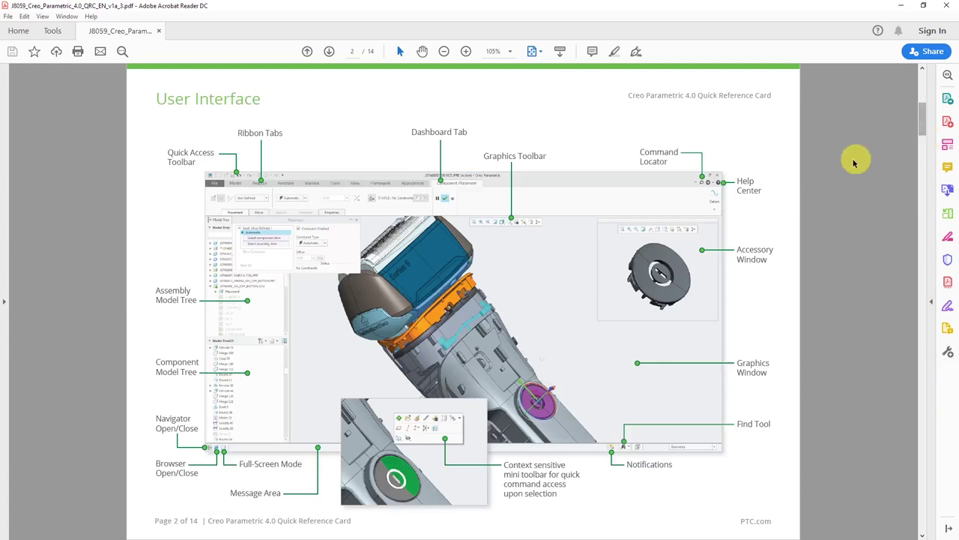
pyautogui.scroll(-2, 841, 165)
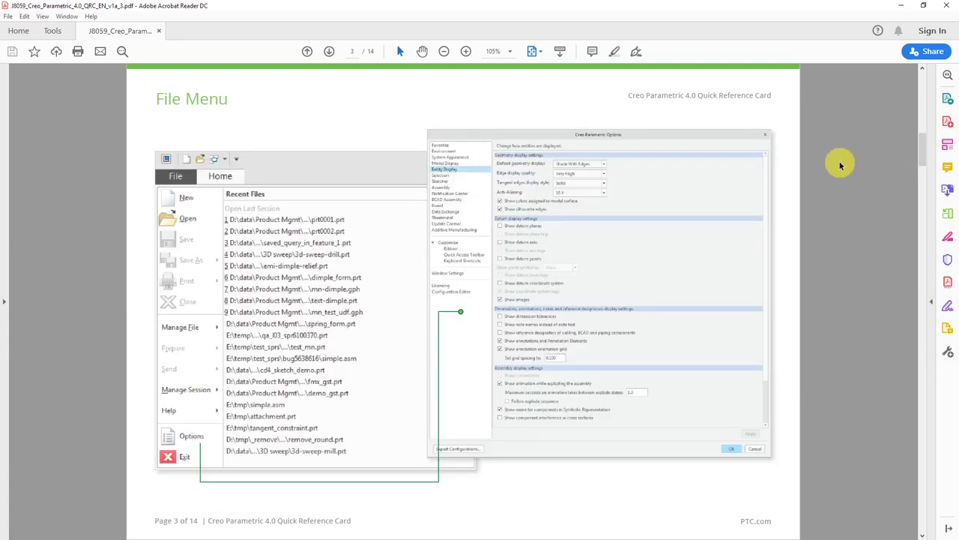
pyautogui.scroll(-2, 840, 165)
pyautogui.scroll(1, 840, 165)
pyautogui.scroll(-1, 840, 165)
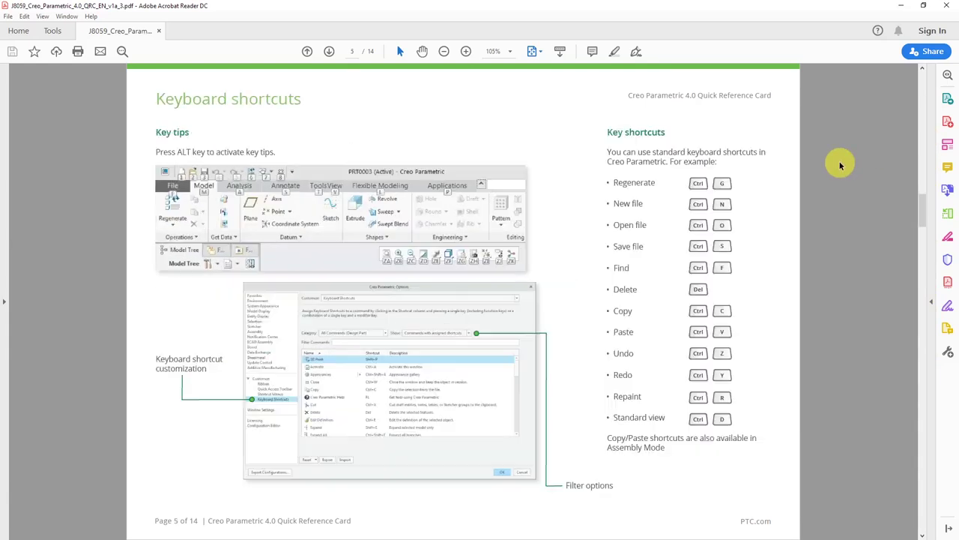
pyautogui.scroll(-1, 840, 164)
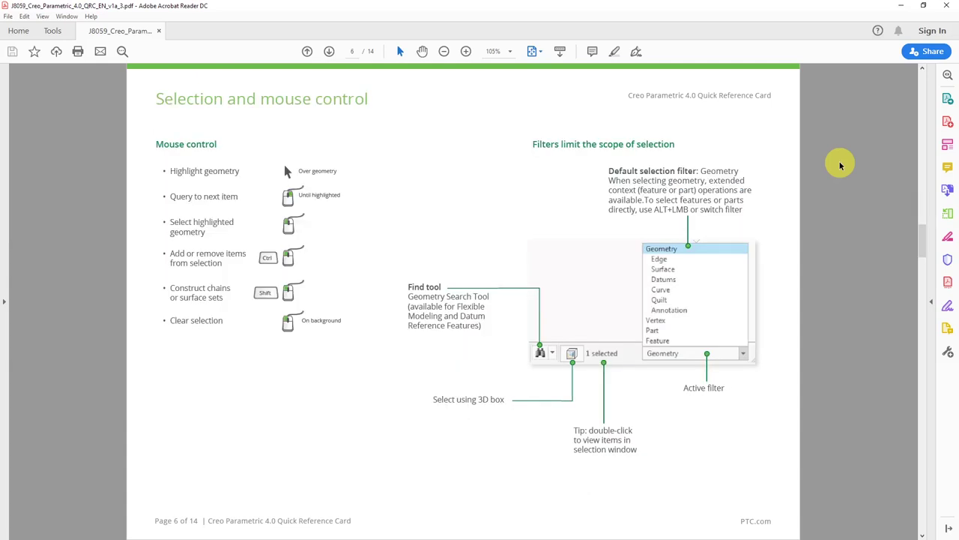
pyautogui.scroll(-1, 841, 164)
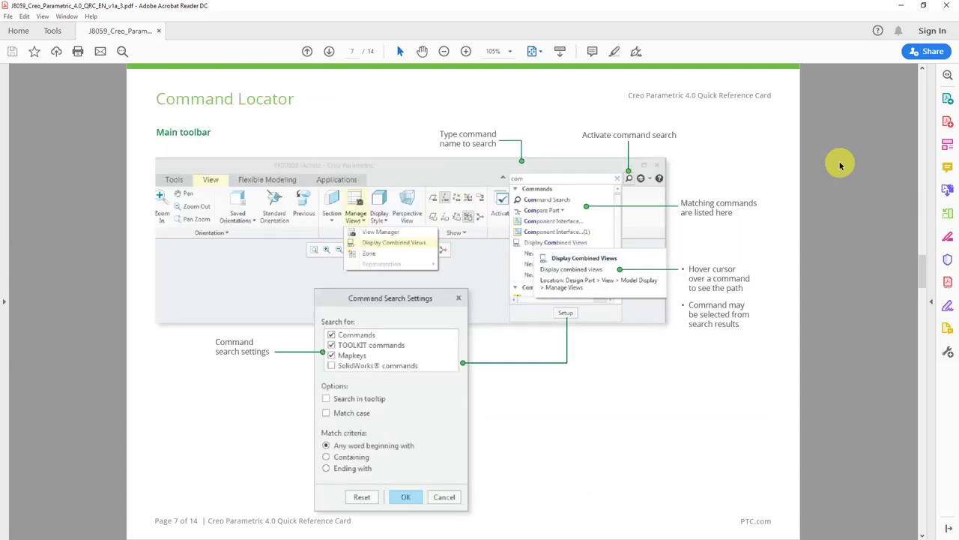